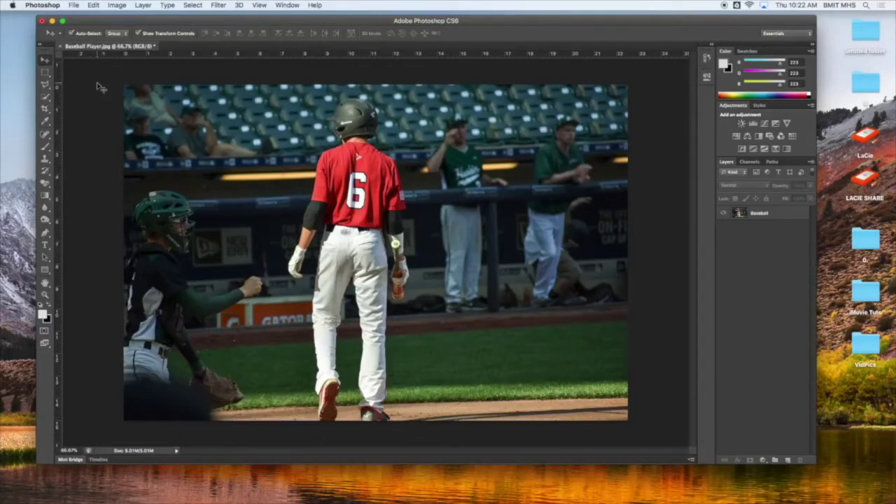
{"action": "left_click", "coordinate": [46, 184]}
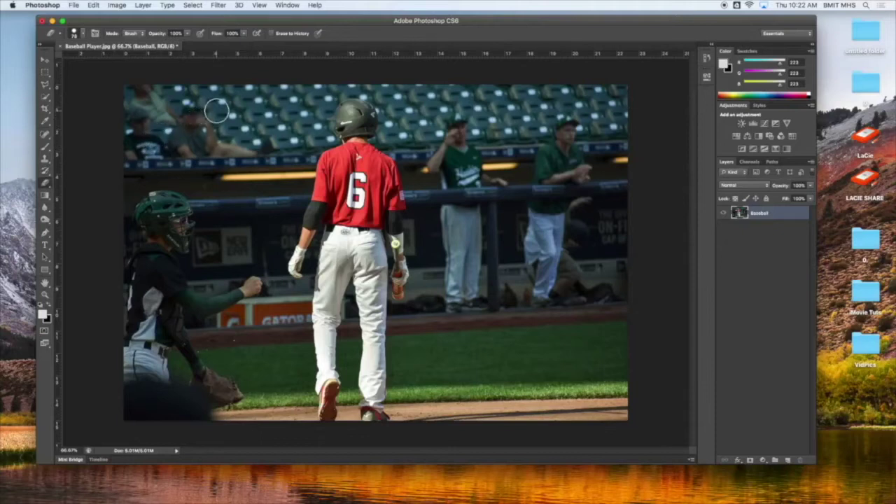
{"action": "mouse_move", "coordinate": [204, 97]}
{"action": "left_mouse_down"}
{"action": "mouse_move", "coordinate": [113, 179]}
{"action": "mouse_move", "coordinate": [116, 190]}
{"action": "mouse_move", "coordinate": [115, 173]}
{"action": "mouse_move", "coordinate": [145, 128]}
{"action": "mouse_move", "coordinate": [175, 98]}
{"action": "mouse_move", "coordinate": [207, 92]}
{"action": "left_mouse_up"}
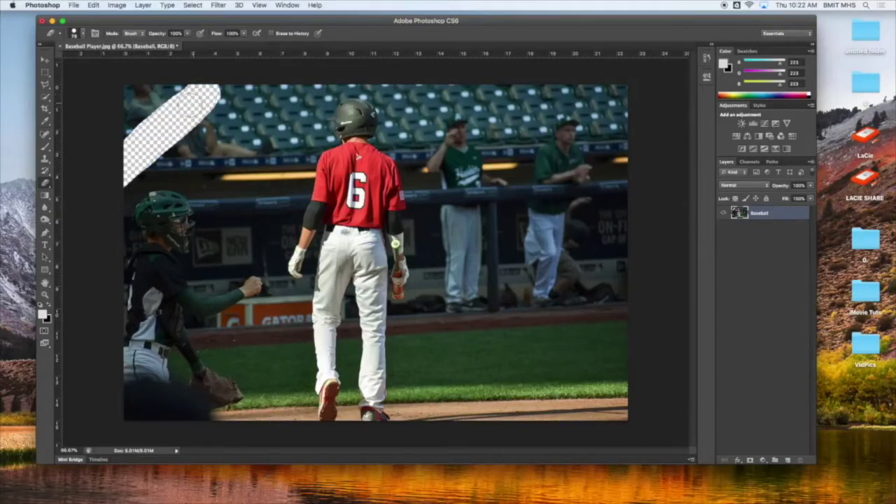
{"action": "left_click_drag", "start_coordinate": [210, 94], "coordinate": [237, 82]}
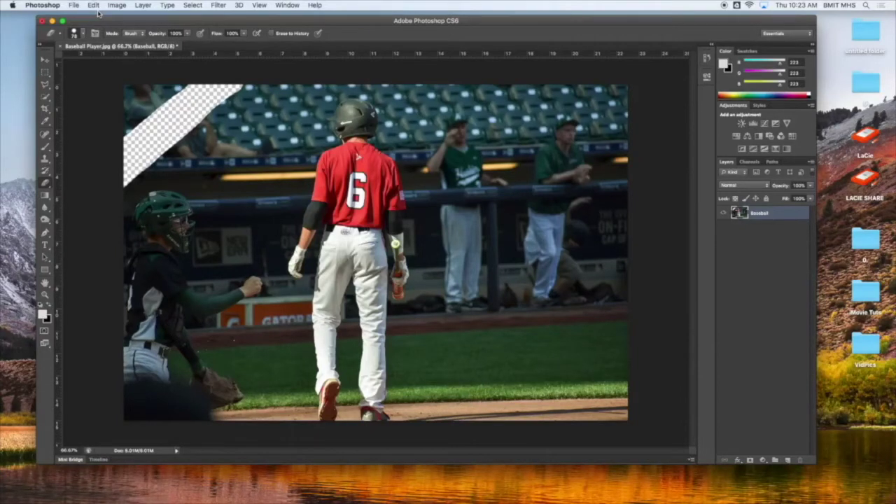
{"action": "key", "text": "super+z"}
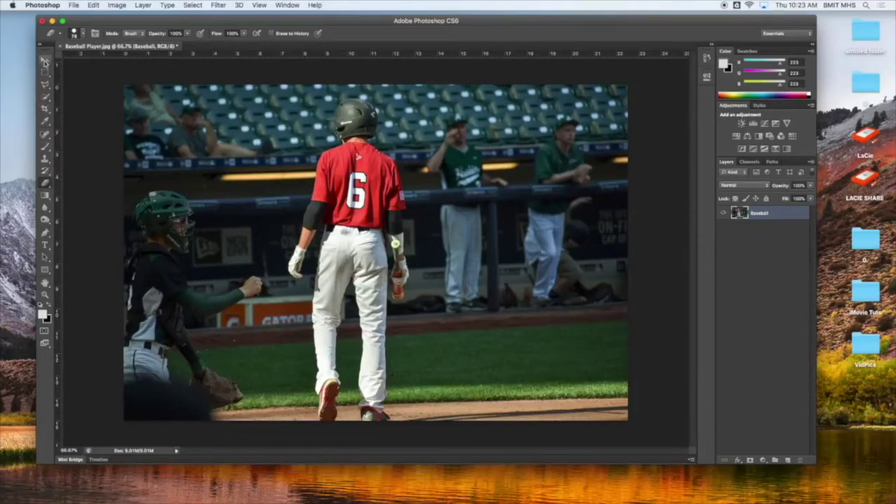
{"action": "left_click", "coordinate": [45, 61]}
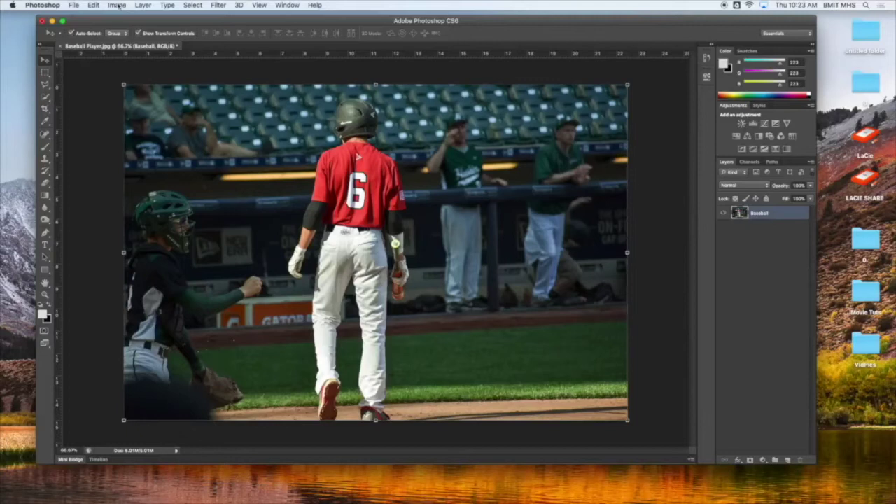
Duplicate the Baseball layer as "Baseball copy" and make the copy the active layer.
{"action": "left_click", "coordinate": [142, 5]}
{"action": "left_click", "coordinate": [142, 26]}
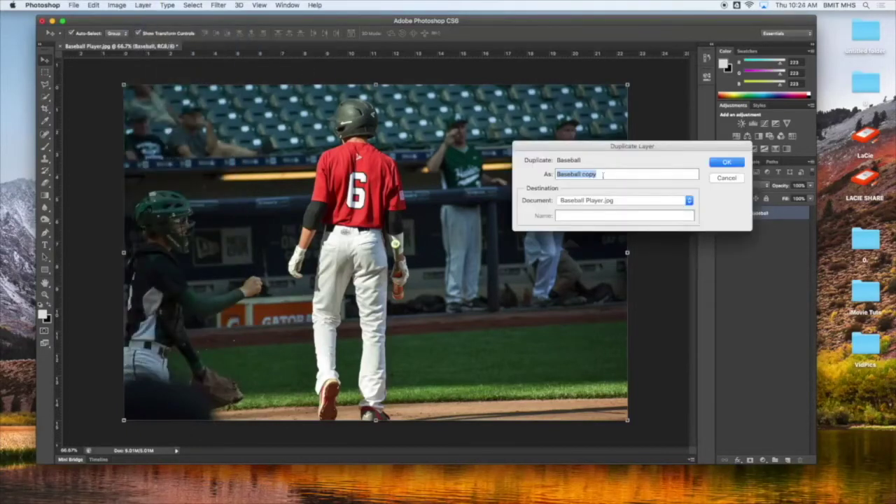
{"action": "left_click", "coordinate": [732, 164]}
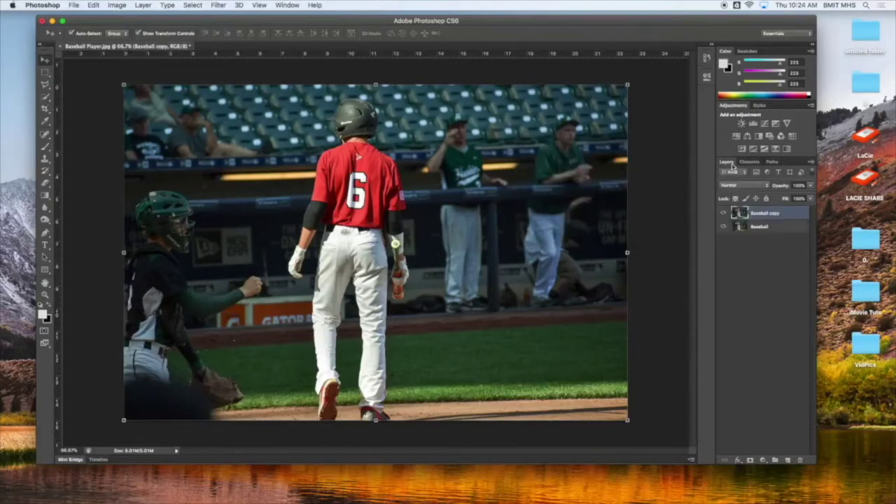
{"action": "left_click", "coordinate": [770, 229]}
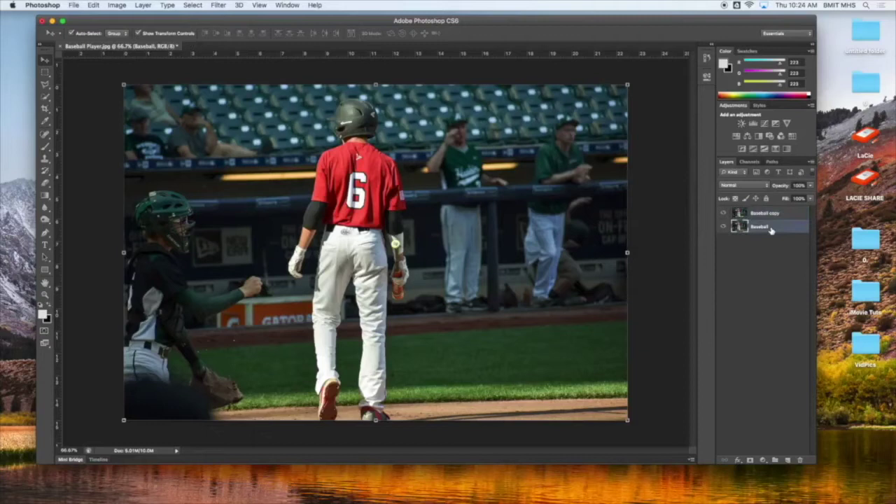
{"action": "left_click", "coordinate": [770, 216]}
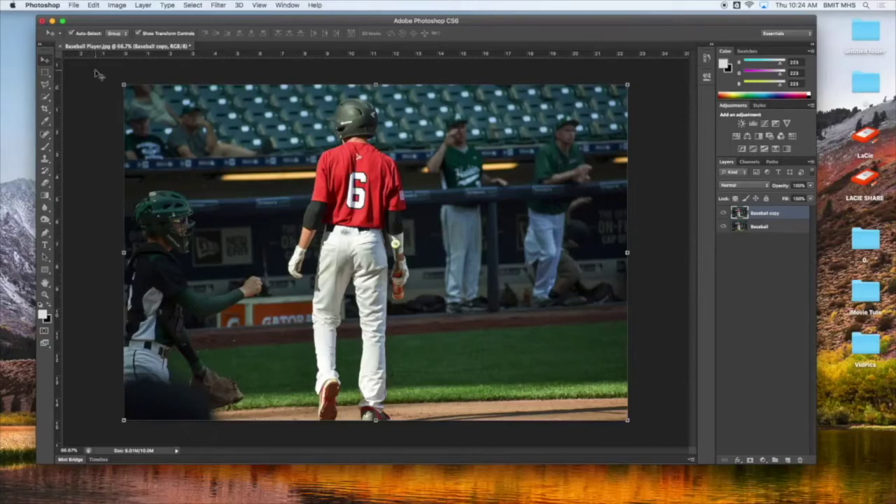
Convert the Baseball copy layer to black and white with the Black & White adjustment using the Darker preset.
{"action": "left_click", "coordinate": [117, 5]}
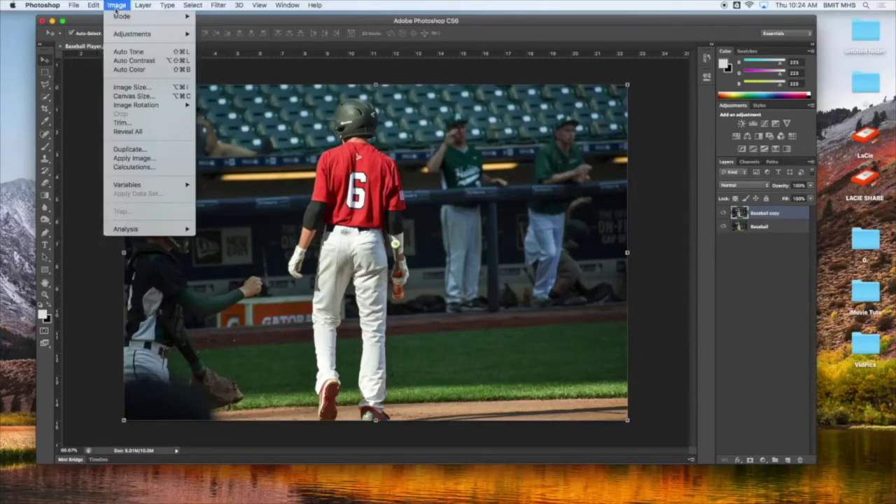
{"action": "mouse_move", "coordinate": [123, 34]}
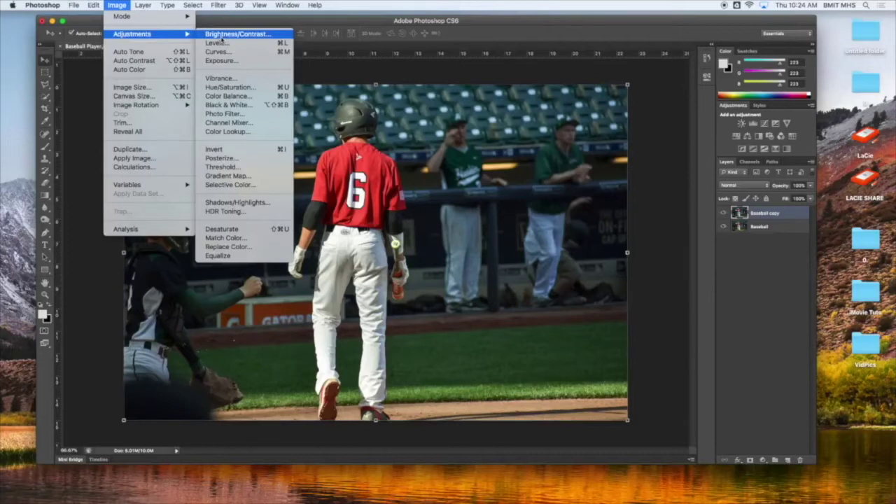
{"action": "left_click", "coordinate": [230, 105]}
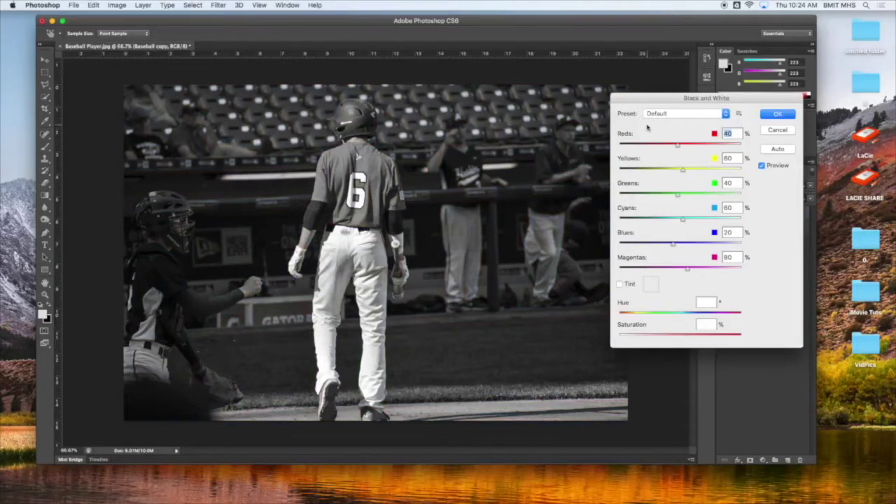
{"action": "left_click_drag", "start_coordinate": [662, 100], "coordinate": [693, 78]}
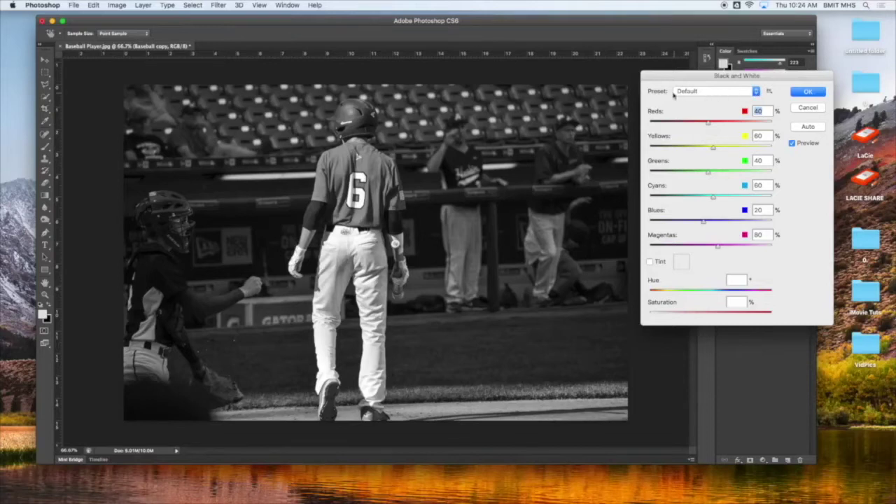
{"action": "left_click", "coordinate": [756, 92]}
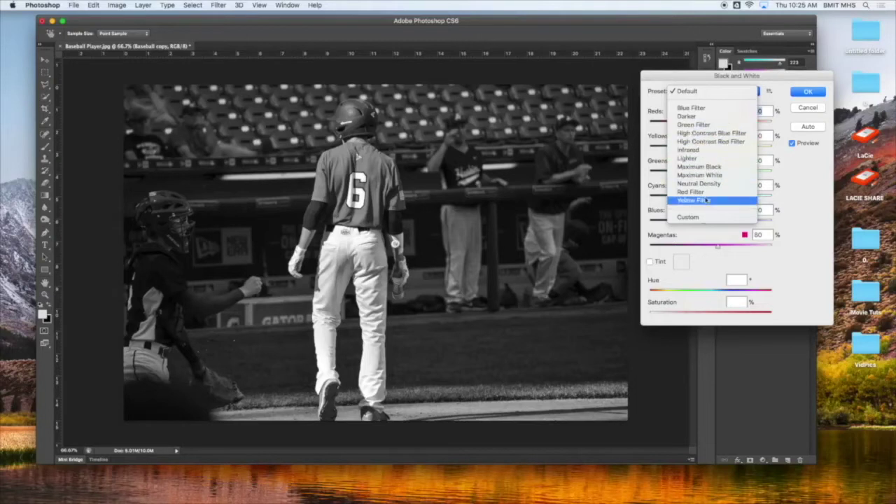
{"action": "left_click", "coordinate": [694, 119]}
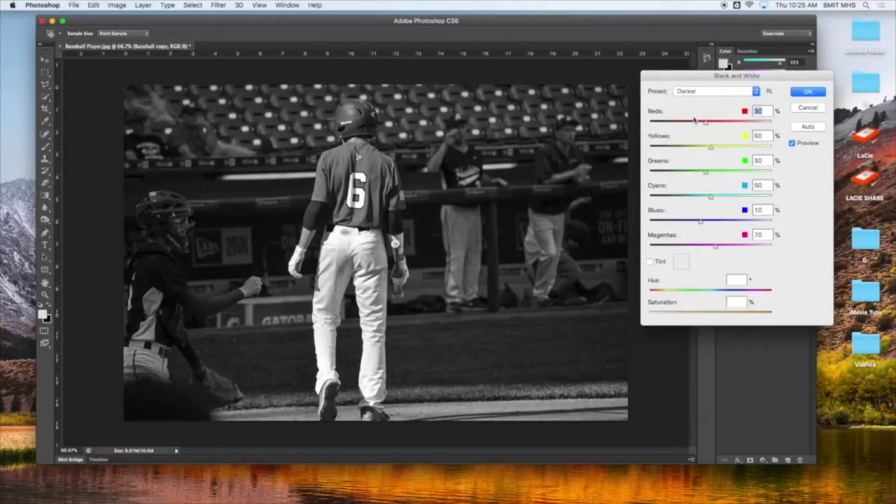
{"action": "left_click", "coordinate": [811, 94]}
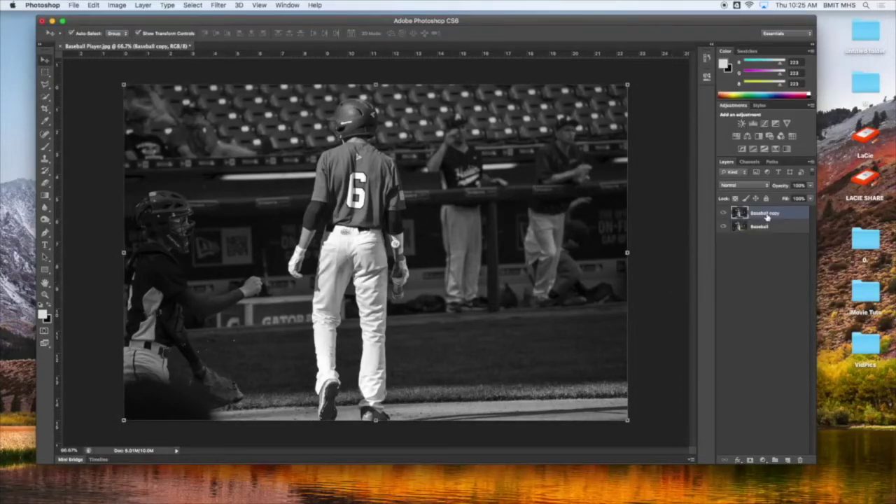
Compare the image with the black-and-white copy hidden and shown, and add a layer mask to that copy.
{"action": "left_click", "coordinate": [724, 216]}
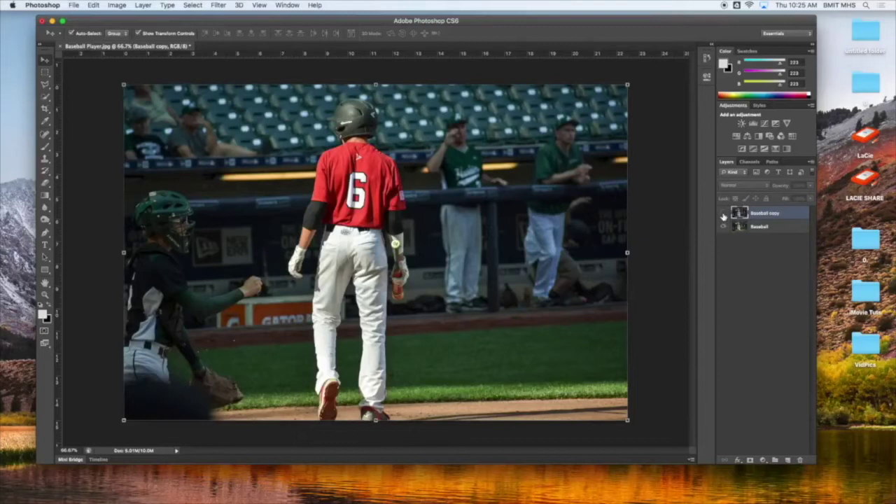
{"action": "left_click", "coordinate": [723, 215]}
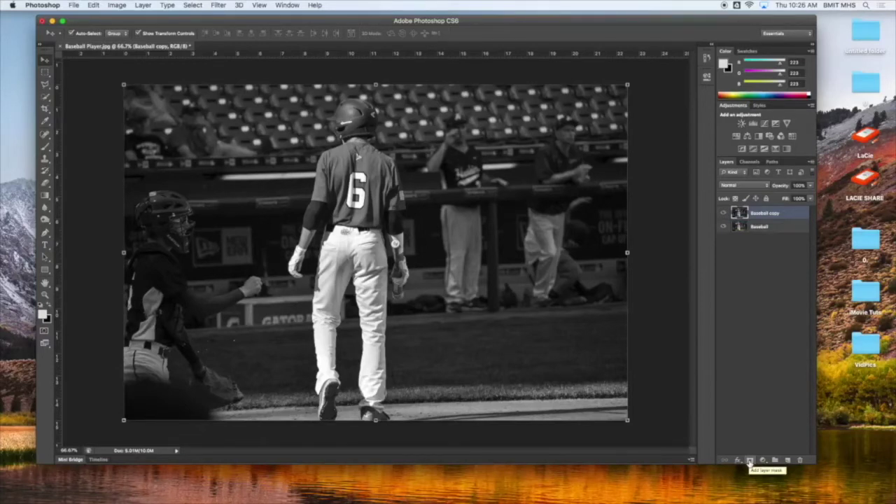
{"action": "left_click", "coordinate": [749, 461]}
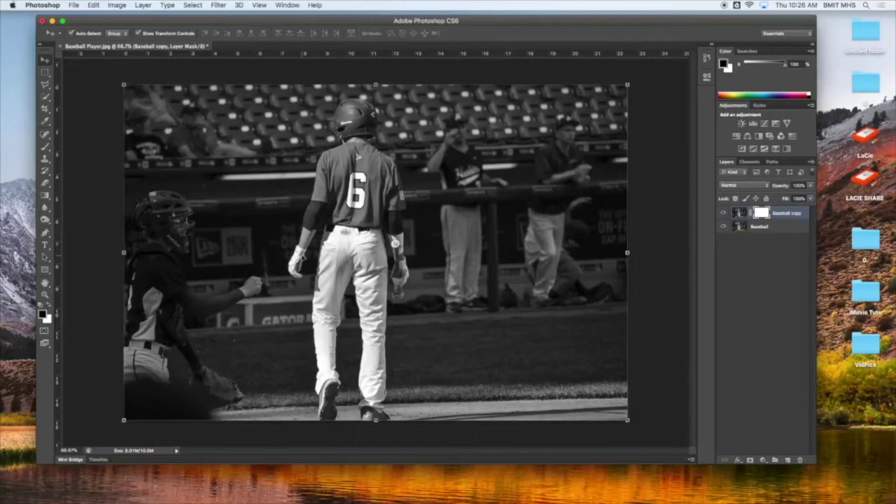
Set up the Brush tool with a 40 px size and 75% hardness for painting on the mask.
{"action": "left_click", "coordinate": [45, 147]}
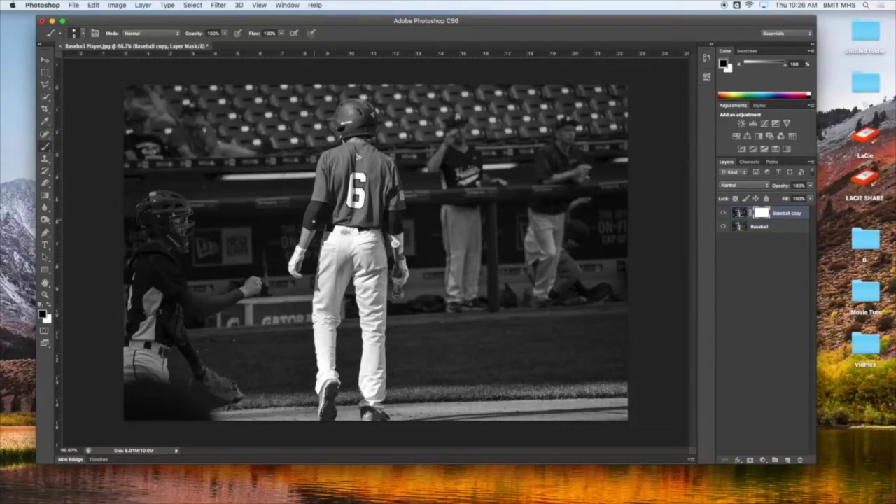
{"action": "key", "text": "bracketright"}
{"action": "key", "text": "bracketright"}
{"action": "key", "text": "bracketright"}
{"action": "key", "text": "bracketright"}
{"action": "left_click", "coordinate": [82, 34]}
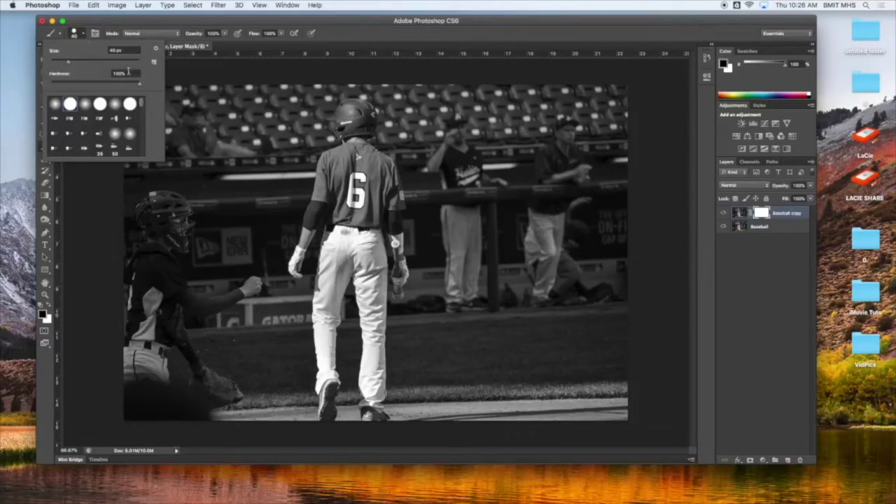
{"action": "left_click_drag", "start_coordinate": [140, 85], "coordinate": [130, 87]}
{"action": "type", "text": "075"}
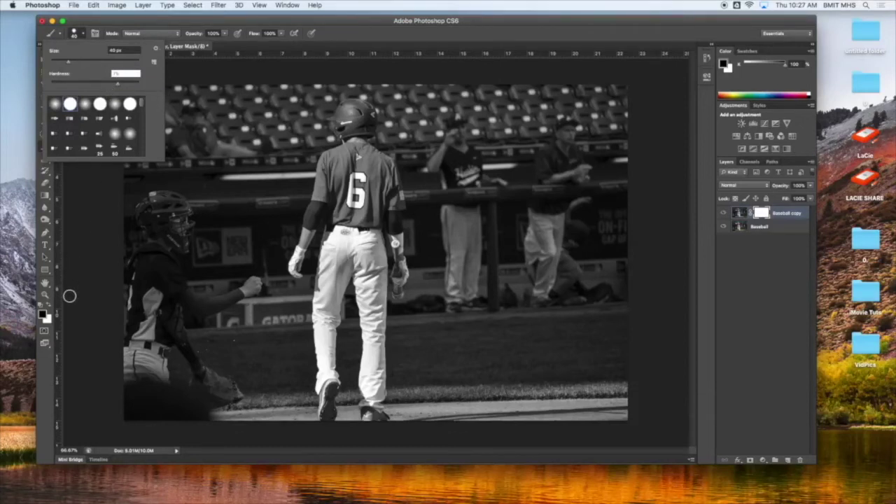
{"action": "left_click", "coordinate": [187, 74]}
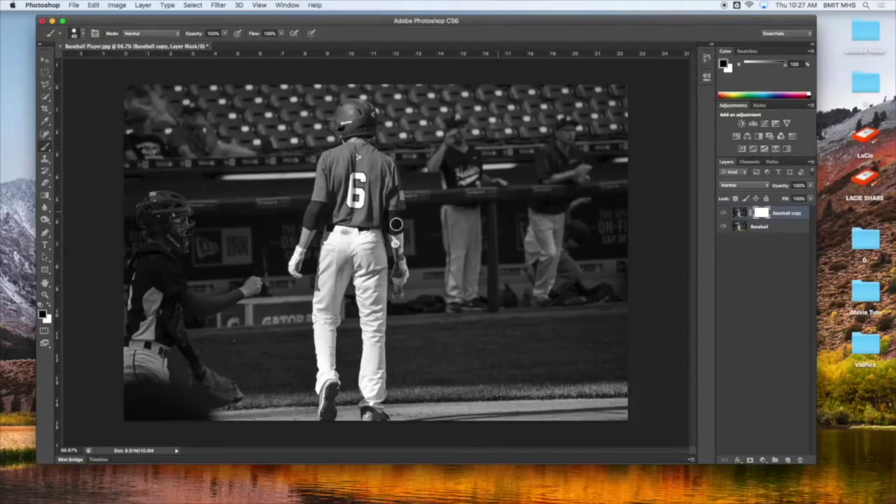
Paint black on the layer mask over the back of the number 6 player's jersey to reveal its red colour.
{"action": "left_click", "coordinate": [46, 170]}
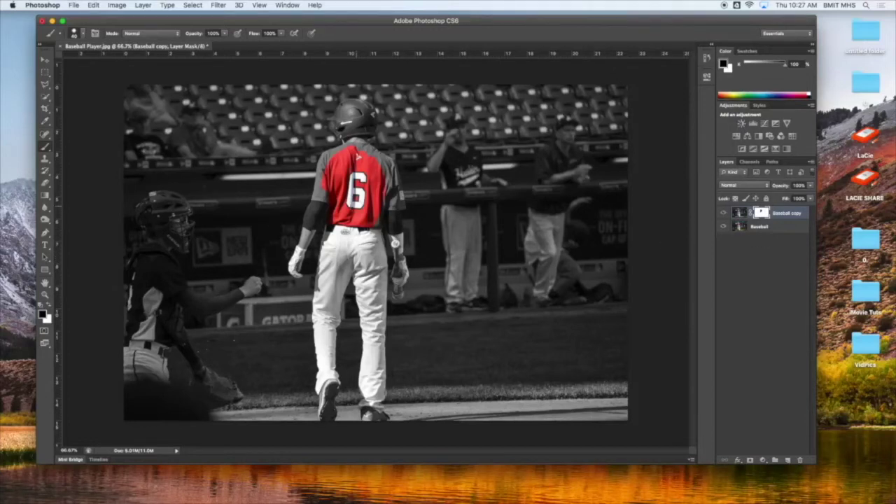
{"action": "left_click", "coordinate": [83, 33]}
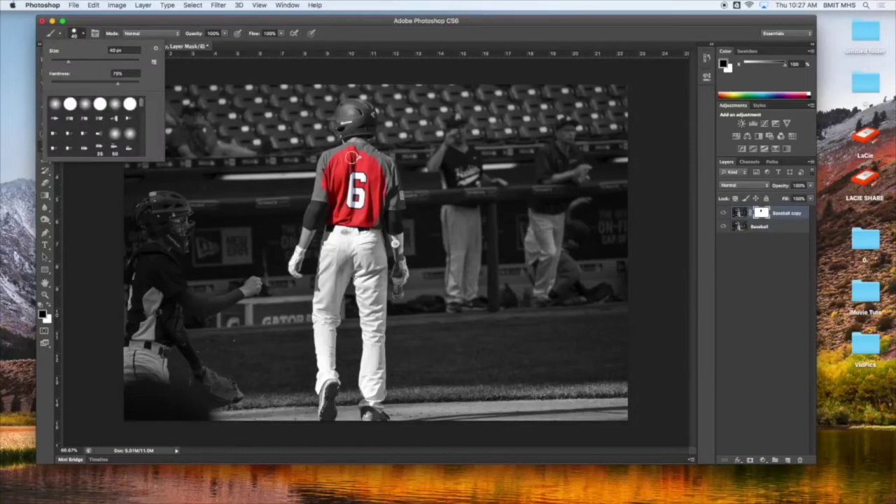
{"action": "key", "text": "Escape"}
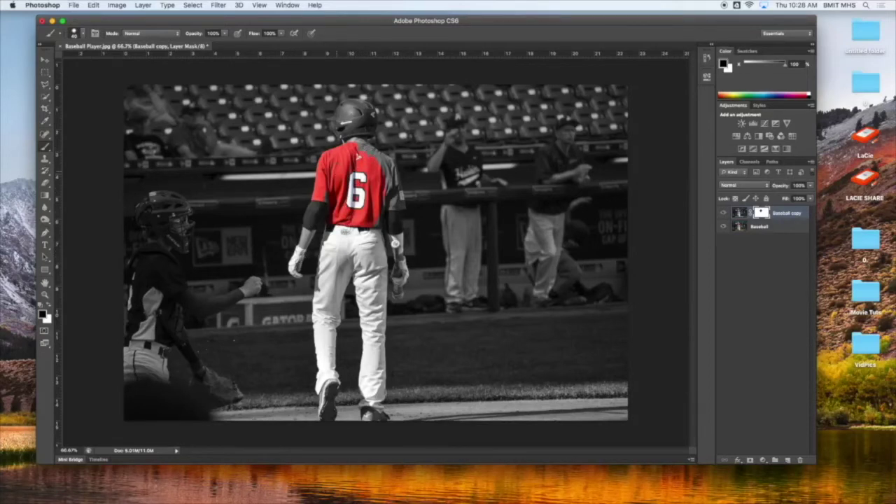
Reveal some colour past the jersey's left shoulder, and paint white on the mask over that spill and most of the jersey.
{"action": "mouse_move", "coordinate": [322, 149]}
{"action": "left_mouse_down"}
{"action": "mouse_move", "coordinate": [306, 168]}
{"action": "mouse_move", "coordinate": [310, 188]}
{"action": "mouse_move", "coordinate": [313, 153]}
{"action": "mouse_move", "coordinate": [308, 183]}
{"action": "mouse_move", "coordinate": [302, 174]}
{"action": "left_mouse_up"}
{"action": "left_click", "coordinate": [49, 308]}
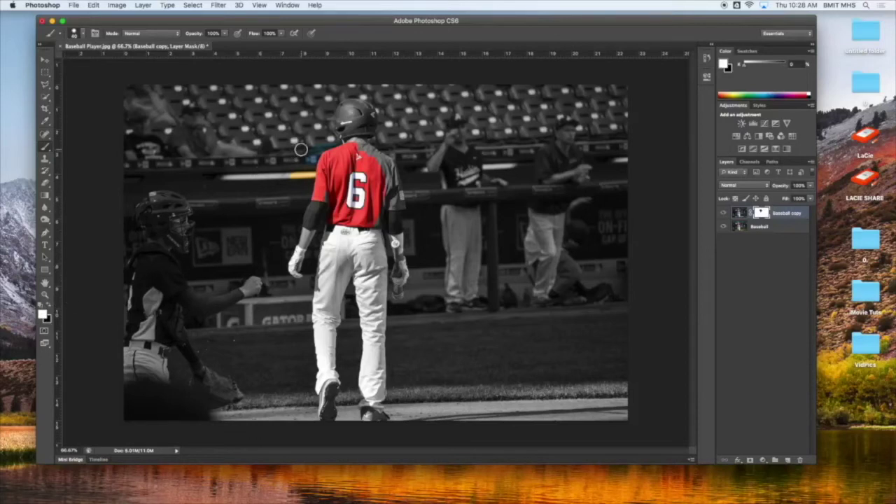
{"action": "mouse_move", "coordinate": [298, 170]}
{"action": "left_mouse_down"}
{"action": "mouse_move", "coordinate": [339, 144]}
{"action": "mouse_move", "coordinate": [302, 153]}
{"action": "left_mouse_up"}
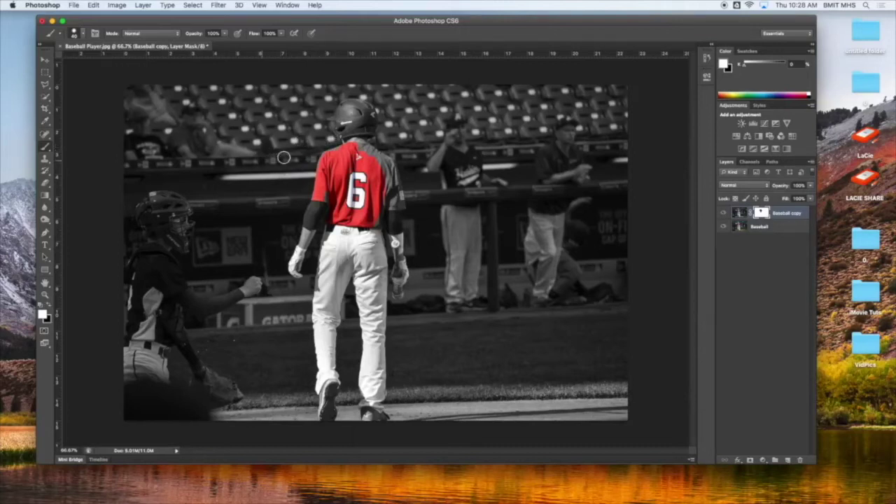
{"action": "mouse_move", "coordinate": [301, 153]}
{"action": "left_mouse_down"}
{"action": "mouse_move", "coordinate": [329, 152]}
{"action": "mouse_move", "coordinate": [318, 163]}
{"action": "mouse_move", "coordinate": [341, 162]}
{"action": "mouse_move", "coordinate": [312, 180]}
{"action": "mouse_move", "coordinate": [337, 180]}
{"action": "mouse_move", "coordinate": [342, 192]}
{"action": "mouse_move", "coordinate": [286, 204]}
{"action": "mouse_move", "coordinate": [335, 190]}
{"action": "mouse_move", "coordinate": [327, 178]}
{"action": "mouse_move", "coordinate": [341, 168]}
{"action": "mouse_move", "coordinate": [328, 170]}
{"action": "mouse_move", "coordinate": [359, 157]}
{"action": "mouse_move", "coordinate": [346, 148]}
{"action": "mouse_move", "coordinate": [355, 143]}
{"action": "mouse_move", "coordinate": [385, 175]}
{"action": "mouse_move", "coordinate": [372, 224]}
{"action": "mouse_move", "coordinate": [380, 177]}
{"action": "mouse_move", "coordinate": [363, 227]}
{"action": "left_mouse_up"}
Zoom to 100% and paint black on the mask over the player's whole jersey and left arm to restore their colour.
{"action": "key", "text": "super+plus"}
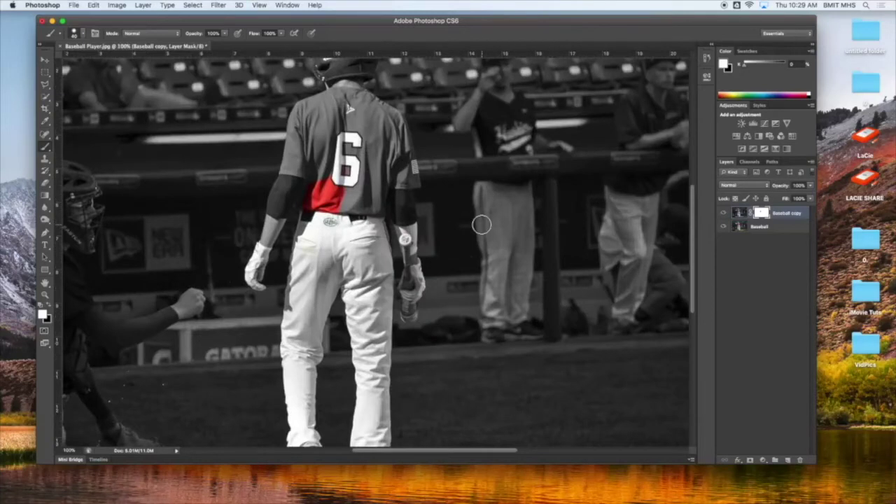
{"action": "left_click_drag", "start_coordinate": [694, 251], "coordinate": [686, 224]}
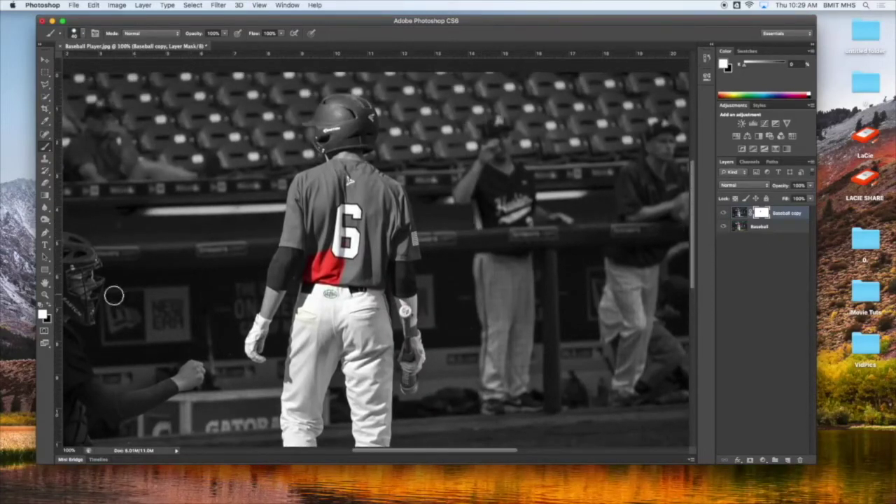
{"action": "left_click", "coordinate": [48, 309]}
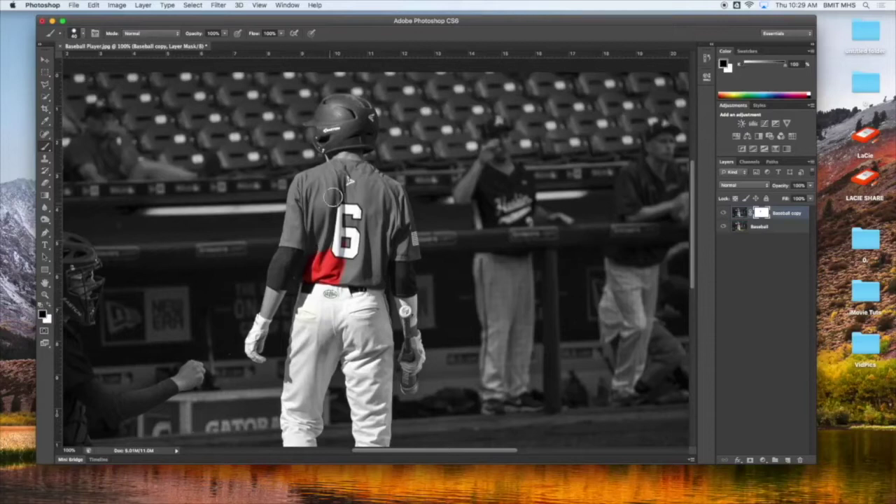
{"action": "left_click_drag", "start_coordinate": [345, 159], "coordinate": [337, 165]}
{"action": "left_click_drag", "start_coordinate": [299, 243], "coordinate": [290, 250]}
{"action": "left_click_drag", "start_coordinate": [333, 214], "coordinate": [317, 198]}
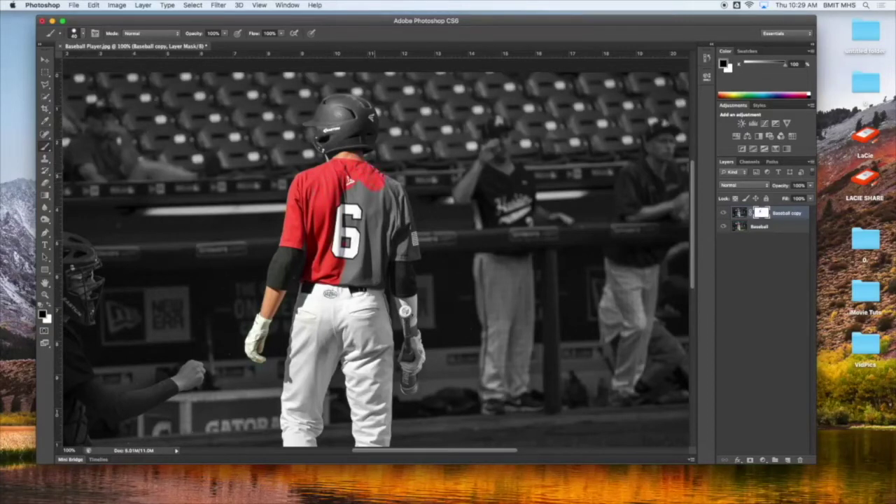
{"action": "left_click_drag", "start_coordinate": [407, 202], "coordinate": [420, 260]}
Paint black on the mask with a smaller brush over the player's shoes and white pants to restore their colour.
{"action": "scroll", "coordinate": [358, 249], "scroll_direction": "down", "scroll_amount": 3}
{"action": "scroll", "coordinate": [358, 248], "scroll_direction": "down", "scroll_amount": 10}
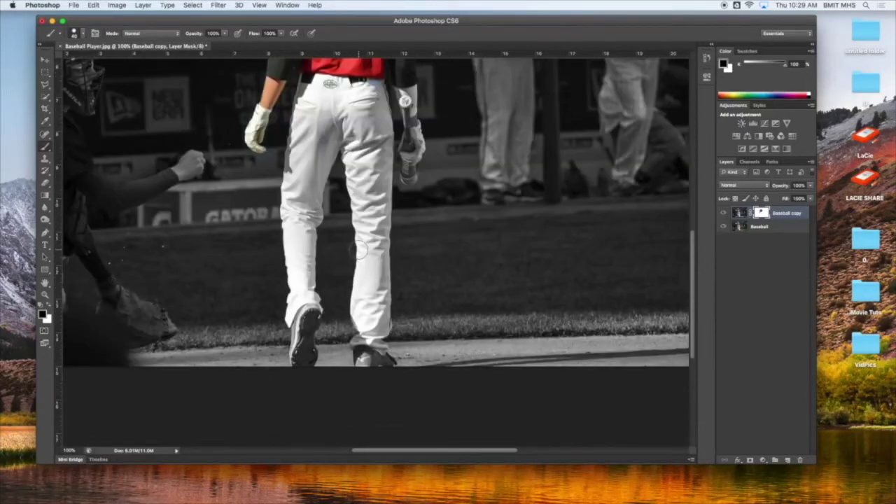
{"action": "key", "text": "bracketleft"}
{"action": "mouse_move", "coordinate": [295, 357]}
{"action": "left_mouse_down"}
{"action": "mouse_move", "coordinate": [309, 316]}
{"action": "mouse_move", "coordinate": [306, 365]}
{"action": "mouse_move", "coordinate": [313, 314]}
{"action": "left_mouse_up"}
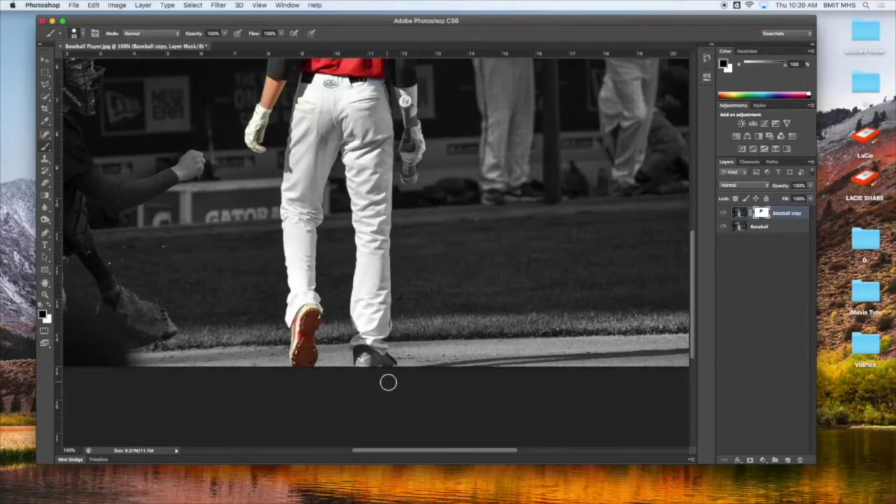
{"action": "scroll", "coordinate": [390, 364], "scroll_direction": "up", "scroll_amount": 1}
{"action": "left_click_drag", "start_coordinate": [366, 364], "coordinate": [375, 341]}
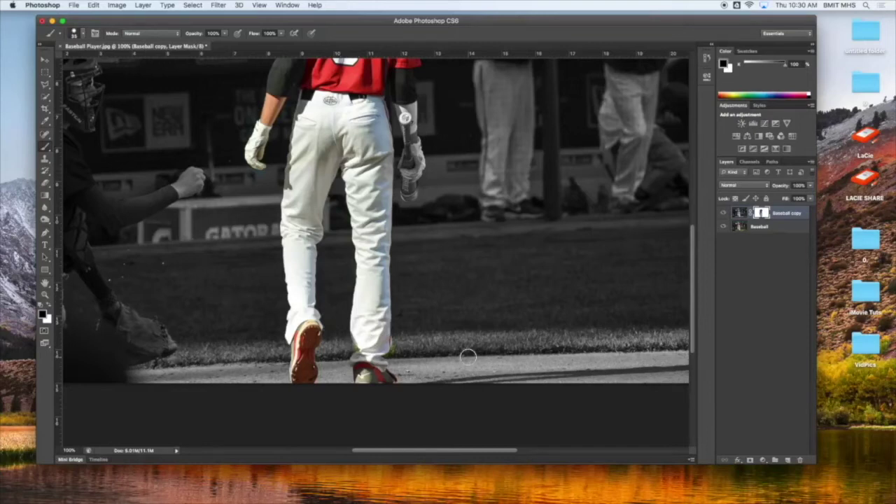
Paint white on the mask over the colour spill beside the player's shoe, and paint black over the right hand and bat.
{"action": "left_click", "coordinate": [49, 308]}
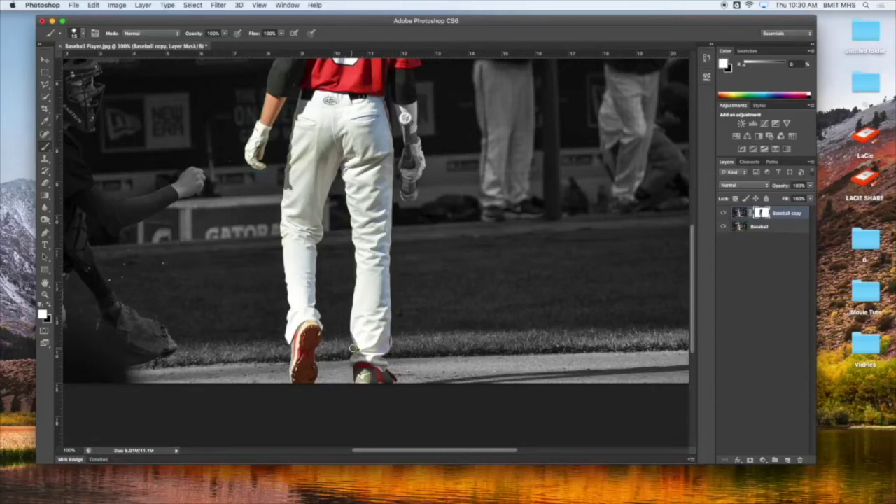
{"action": "scroll", "coordinate": [454, 231], "scroll_direction": "up", "scroll_amount": 5}
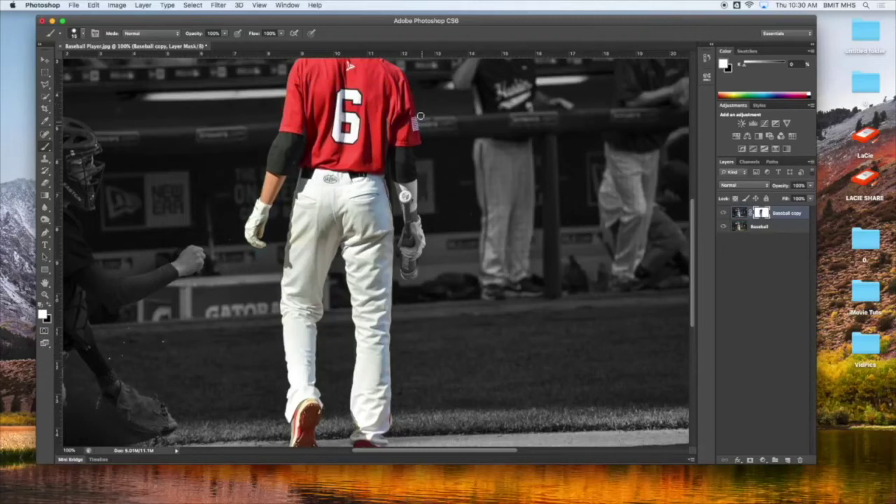
{"action": "key", "text": "x"}
{"action": "left_click_drag", "start_coordinate": [406, 200], "coordinate": [410, 273]}
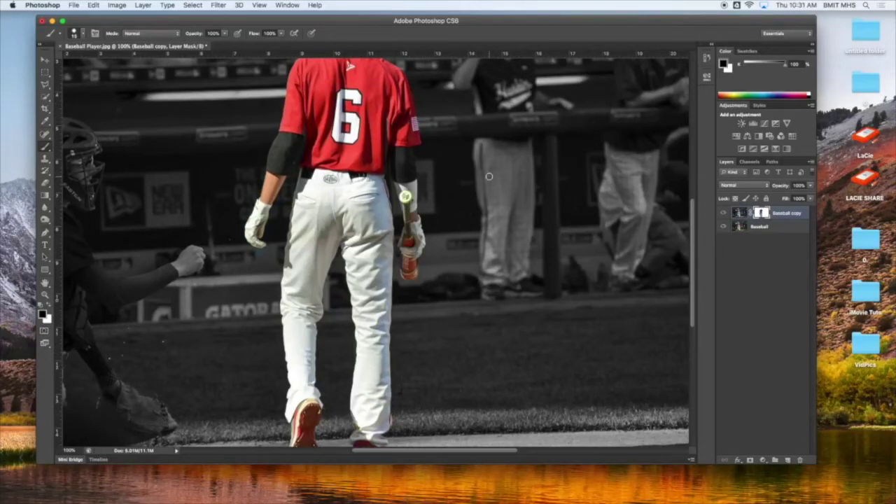
Compare the masked photo with the original by hiding and reshowing the Baseball copy layer at 66.7% zoom.
{"action": "key", "text": "super+minus"}
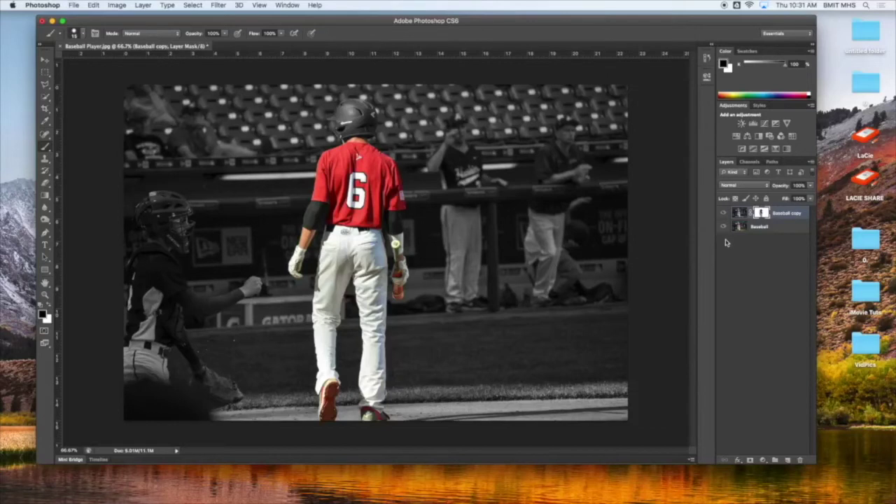
{"action": "left_click", "coordinate": [724, 214]}
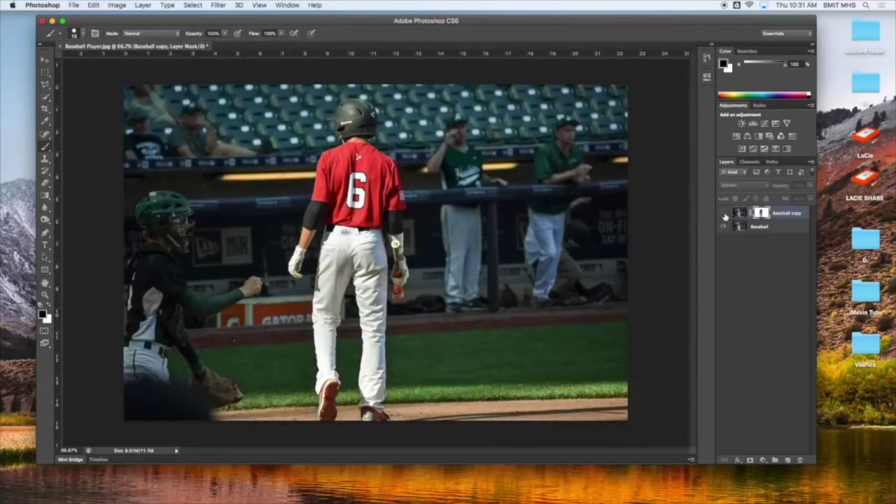
{"action": "left_click", "coordinate": [724, 215]}
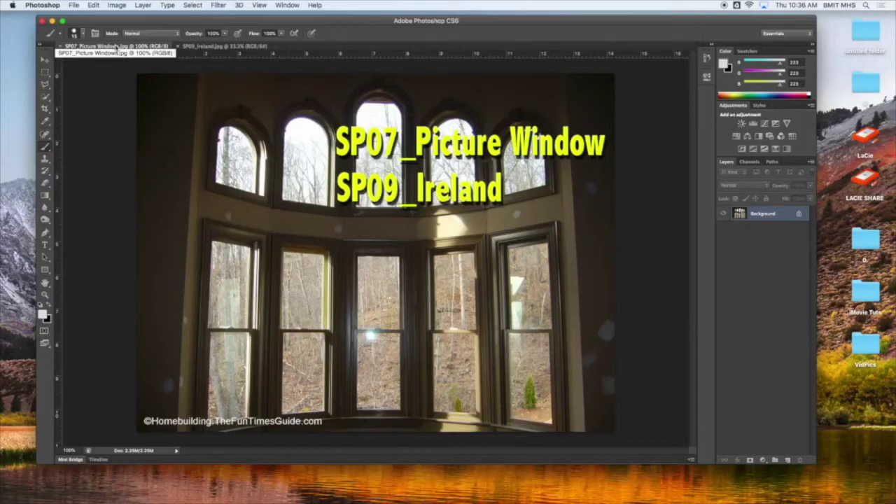
Compare the SP09_Ireland and SP07_Picture Windows images, ending on the windows image.
{"action": "left_click", "coordinate": [200, 47]}
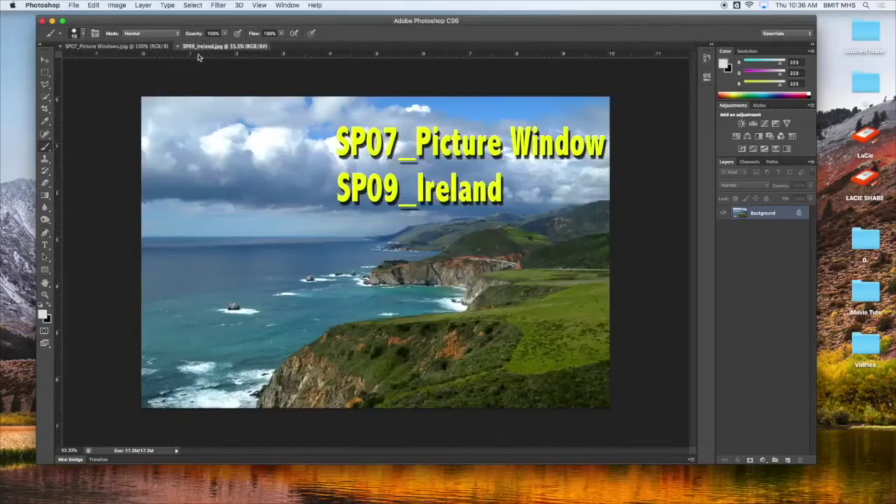
{"action": "left_click", "coordinate": [123, 47]}
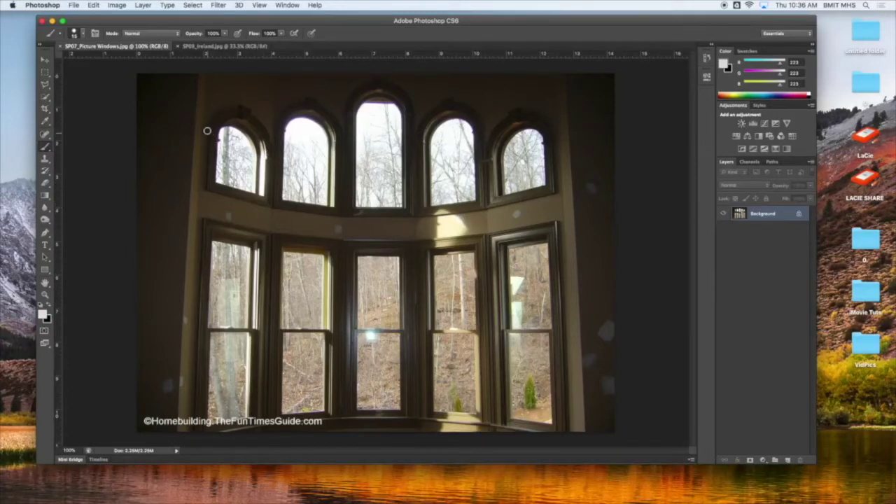
{"action": "left_click", "coordinate": [206, 47]}
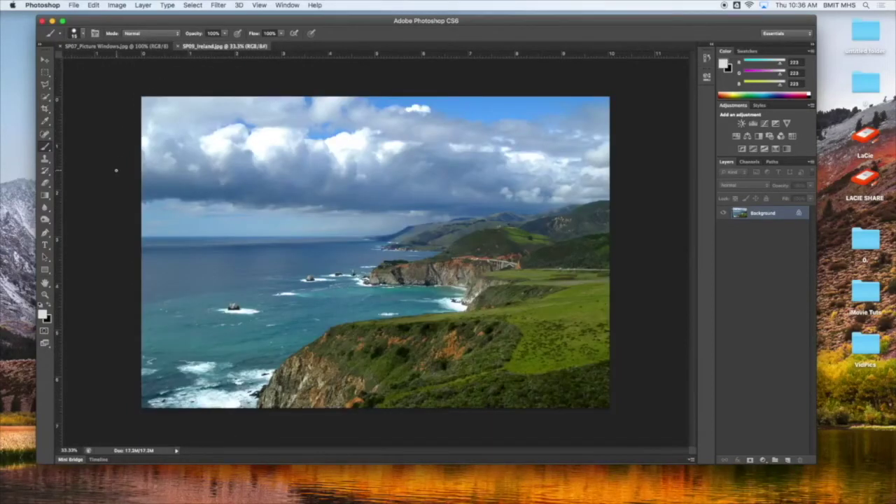
{"action": "left_click", "coordinate": [114, 46]}
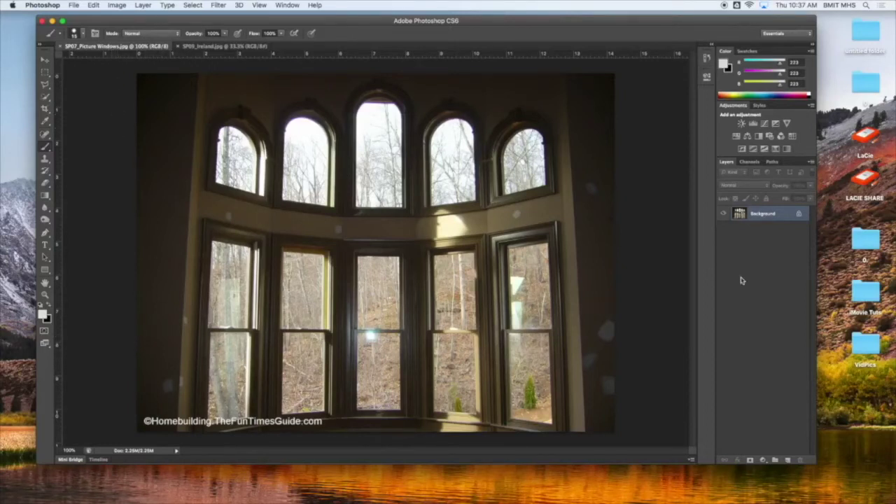
Convert the locked background of the picture windows image into a regular layer named Windows.
{"action": "double_click", "coordinate": [763, 214]}
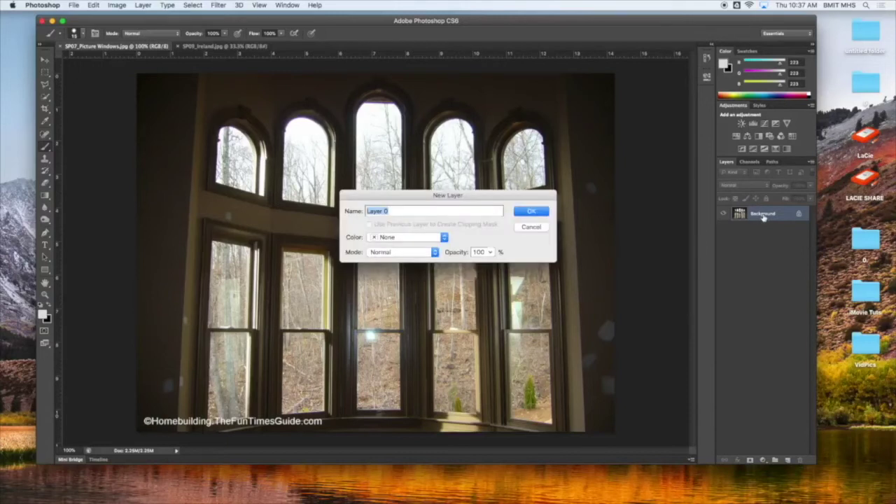
{"action": "type", "text": "Windows"}
{"action": "left_click", "coordinate": [539, 214]}
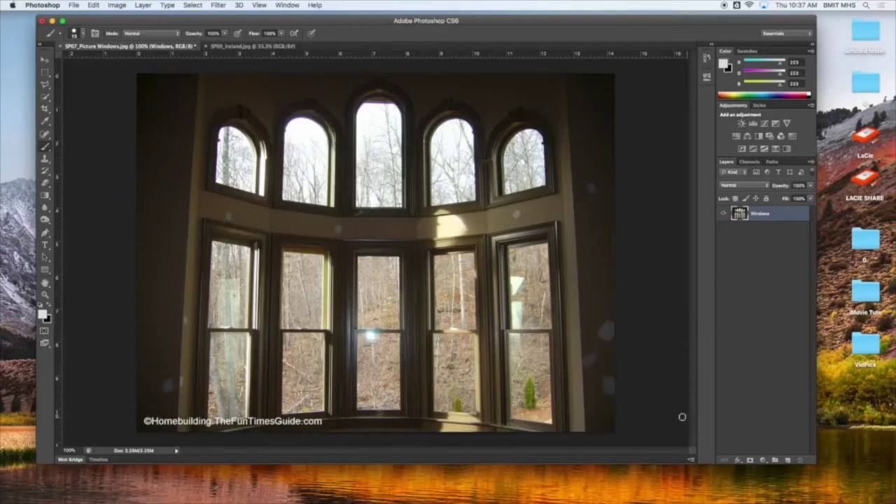
Add a layer mask to the Windows layer and ready the Brush tool with black as the foreground colour.
{"action": "left_click", "coordinate": [750, 460]}
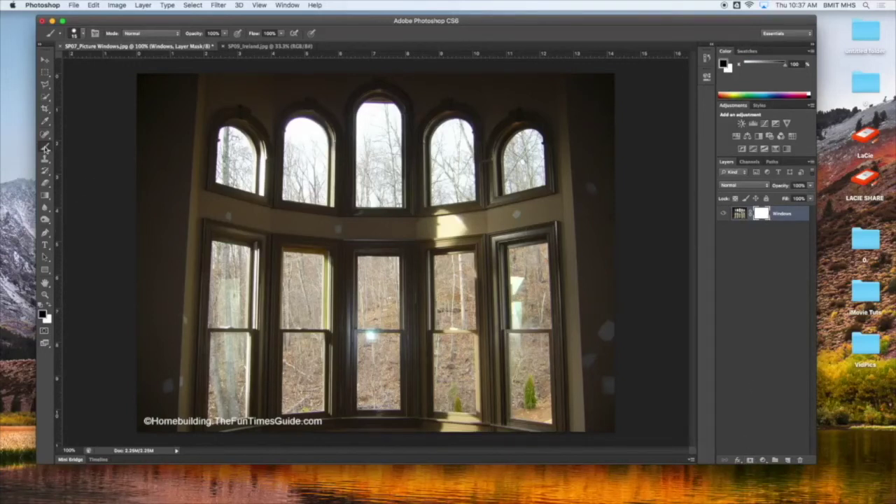
{"action": "left_click", "coordinate": [44, 59]}
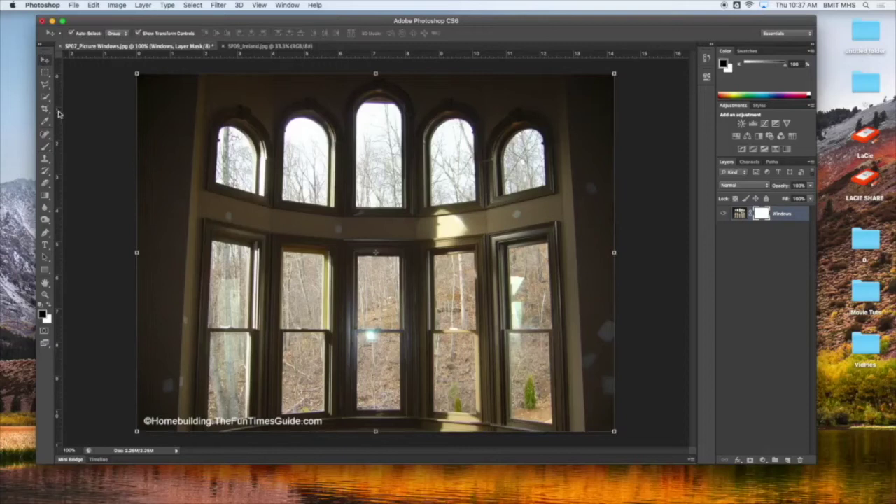
{"action": "left_click", "coordinate": [45, 147]}
{"action": "left_click", "coordinate": [47, 308]}
{"action": "left_click", "coordinate": [48, 308]}
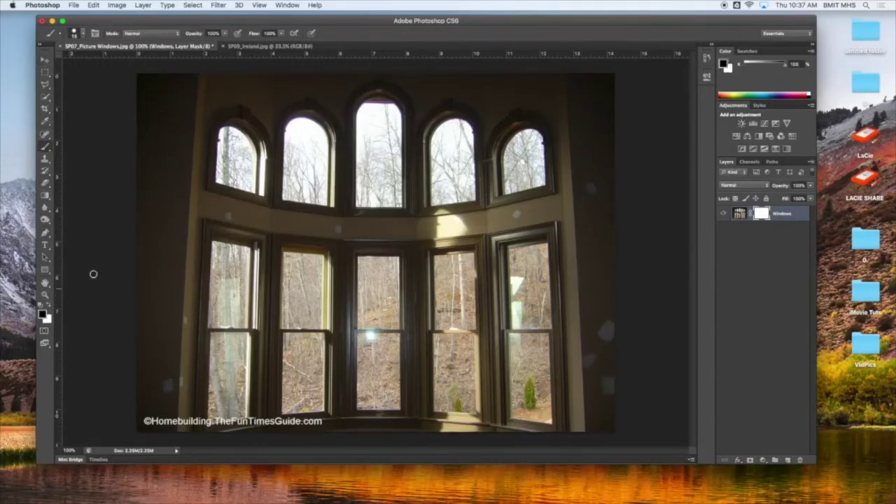
Paint black on the mask over parts of the leftmost upper and lower windows, and white over the spill on the frame.
{"action": "left_click_drag", "start_coordinate": [231, 150], "coordinate": [237, 169]}
{"action": "mouse_move", "coordinate": [227, 277]}
{"action": "left_mouse_down"}
{"action": "mouse_move", "coordinate": [229, 304]}
{"action": "mouse_move", "coordinate": [240, 294]}
{"action": "mouse_move", "coordinate": [232, 302]}
{"action": "mouse_move", "coordinate": [222, 278]}
{"action": "mouse_move", "coordinate": [213, 303]}
{"action": "mouse_move", "coordinate": [251, 294]}
{"action": "mouse_move", "coordinate": [207, 292]}
{"action": "mouse_move", "coordinate": [203, 300]}
{"action": "left_mouse_up"}
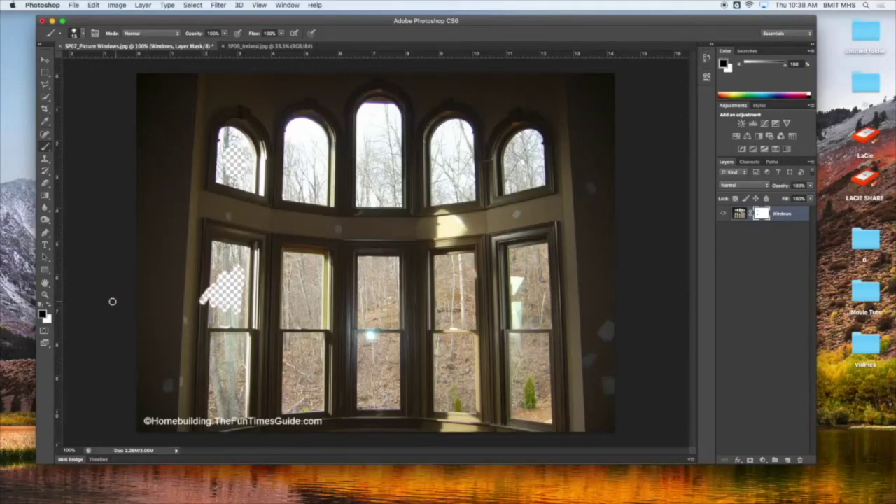
{"action": "left_click", "coordinate": [49, 308]}
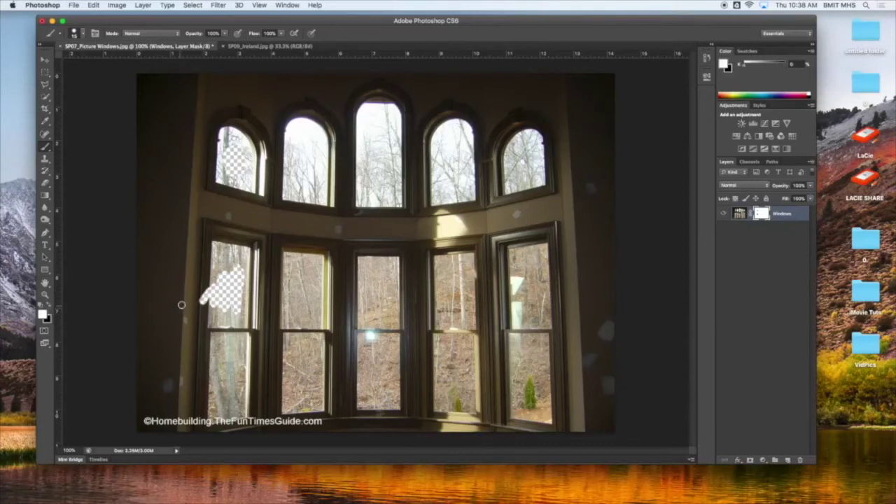
{"action": "left_click_drag", "start_coordinate": [204, 286], "coordinate": [203, 301]}
Select the glass of the second arched window with the Quick Selection tool and zoom to 200%.
{"action": "left_click", "coordinate": [45, 97]}
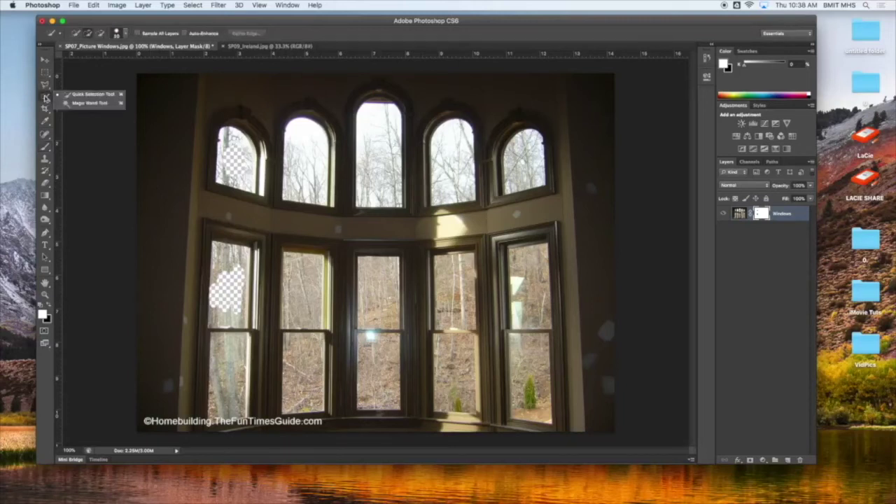
{"action": "left_click", "coordinate": [87, 95]}
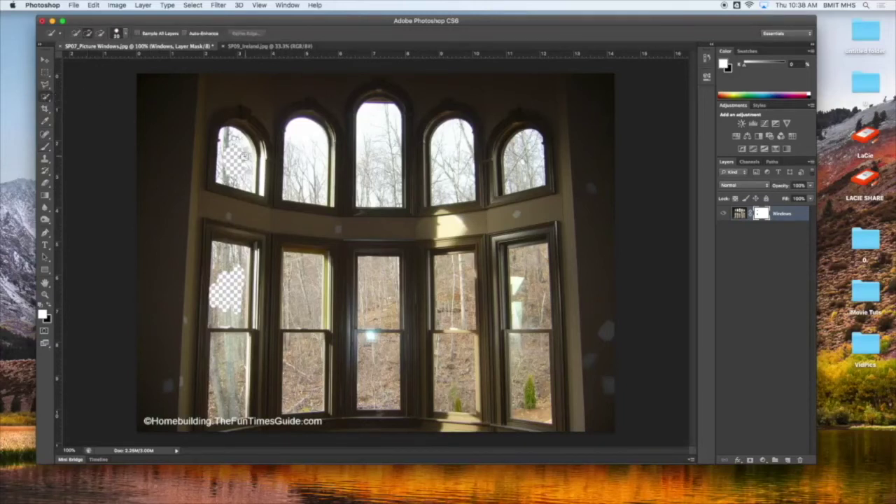
{"action": "left_click", "coordinate": [308, 148]}
{"action": "key", "text": "super+equal"}
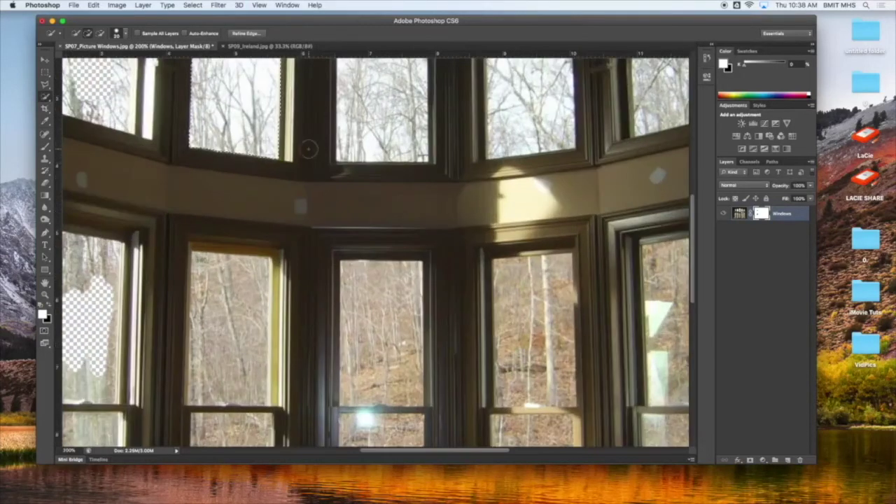
{"action": "left_click_drag", "start_coordinate": [692, 240], "coordinate": [693, 199]}
{"action": "key", "text": "x"}
{"action": "scroll", "coordinate": [219, 246], "scroll_direction": "left", "scroll_amount": 3}
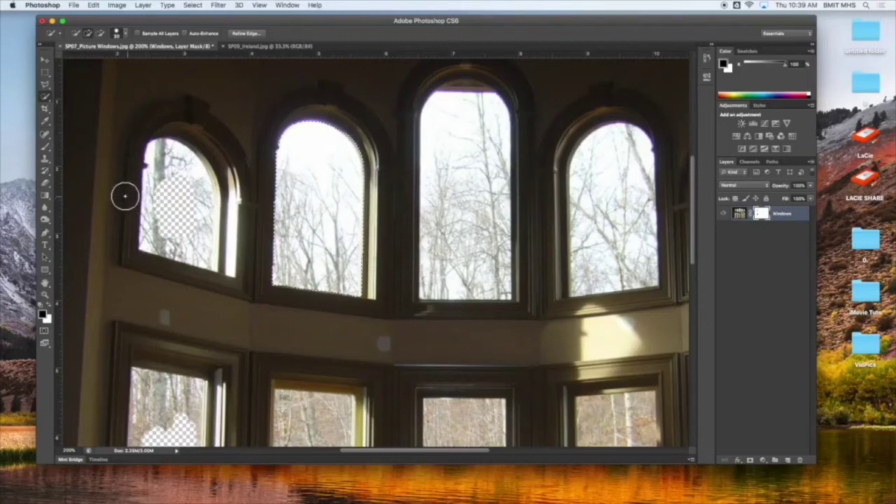
Paint black on the mask inside the selection to hide the glass of the second arched window.
{"action": "left_click", "coordinate": [46, 148]}
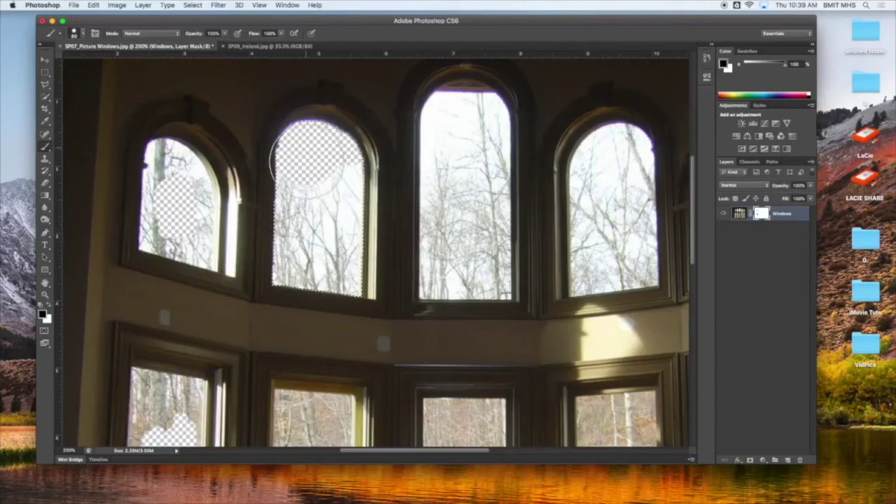
{"action": "left_click_drag", "start_coordinate": [303, 226], "coordinate": [299, 269]}
{"action": "mouse_move", "coordinate": [354, 272]}
{"action": "left_mouse_down"}
{"action": "mouse_move", "coordinate": [355, 171]}
{"action": "mouse_move", "coordinate": [353, 236]}
{"action": "left_mouse_up"}
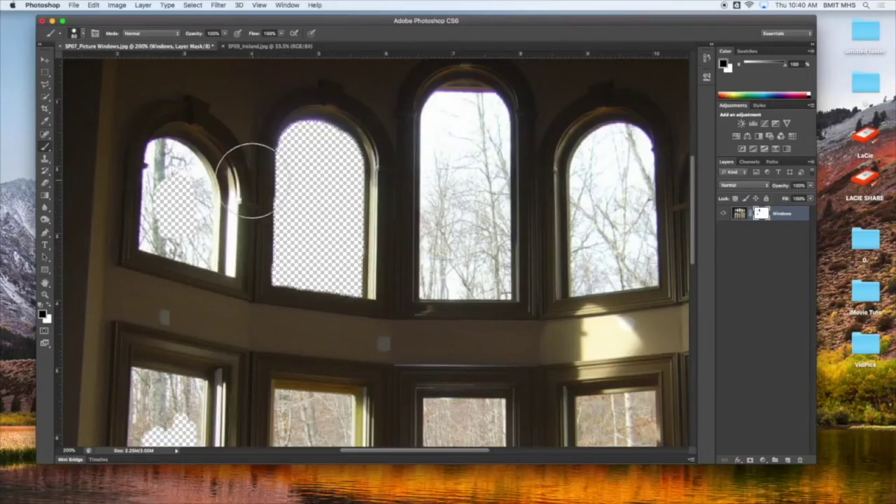
Delete the layer mask from the Windows layer without applying it.
{"action": "key", "text": "super+minus"}
{"action": "key", "text": "super+minus"}
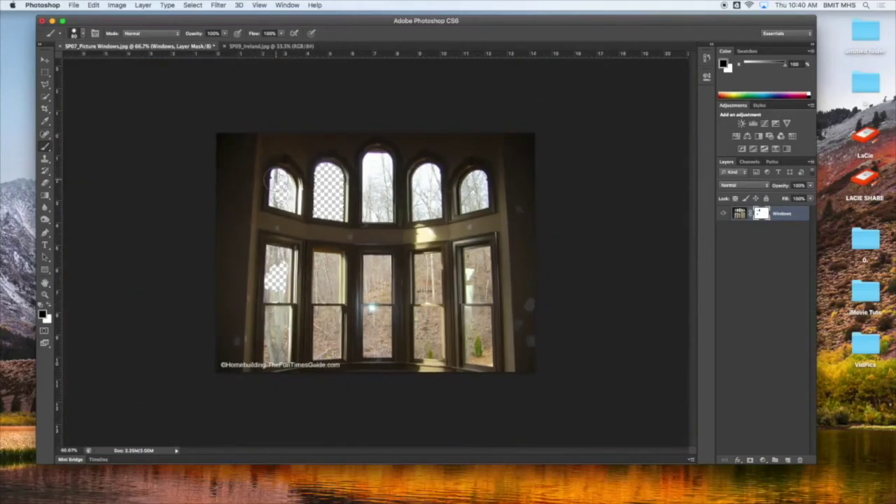
{"action": "key", "text": "super+plus"}
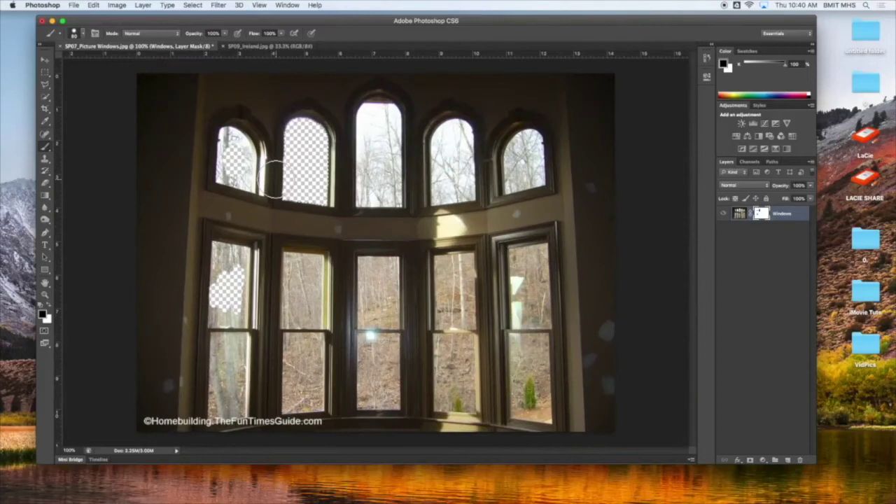
{"action": "key", "text": "super+minus"}
{"action": "left_click", "coordinate": [800, 460]}
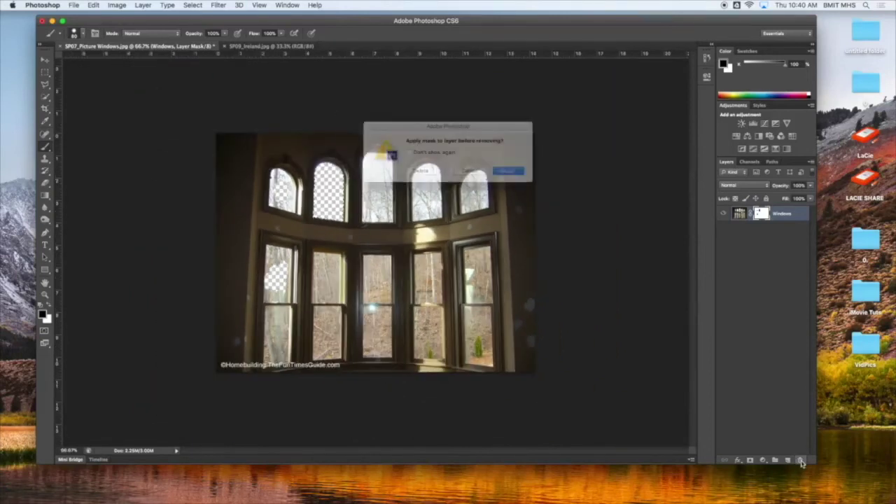
{"action": "left_click", "coordinate": [425, 175]}
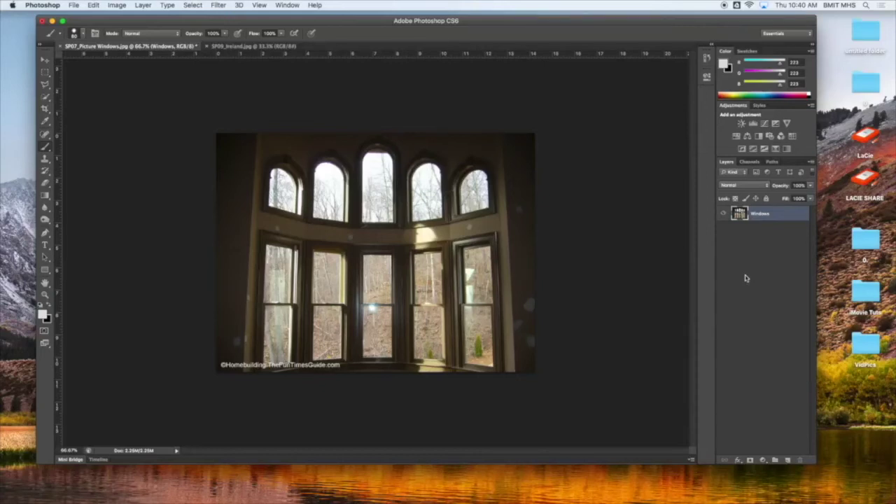
Select the glass of all five upper arched windows with the Quick Selection tool.
{"action": "key", "text": "super+1"}
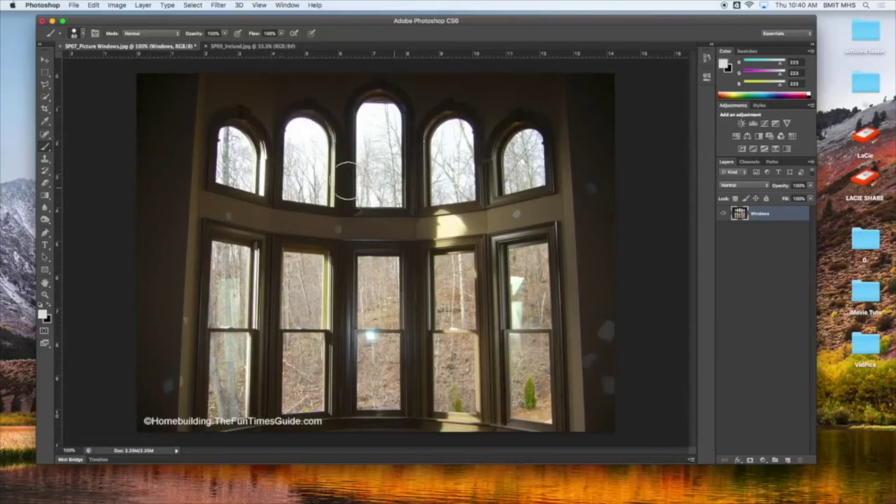
{"action": "left_click", "coordinate": [48, 98]}
{"action": "left_click", "coordinate": [236, 147]}
{"action": "left_click", "coordinate": [303, 143]}
{"action": "left_click", "coordinate": [379, 133]}
{"action": "left_click", "coordinate": [455, 154]}
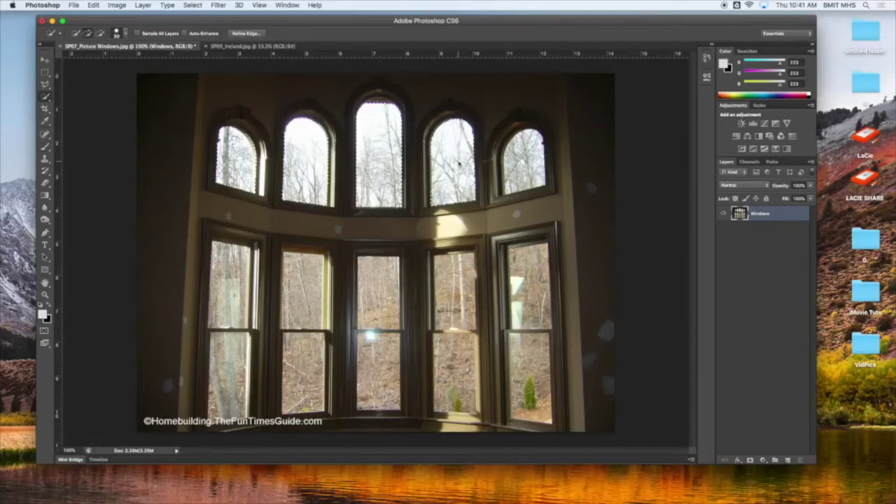
{"action": "left_click", "coordinate": [522, 158]}
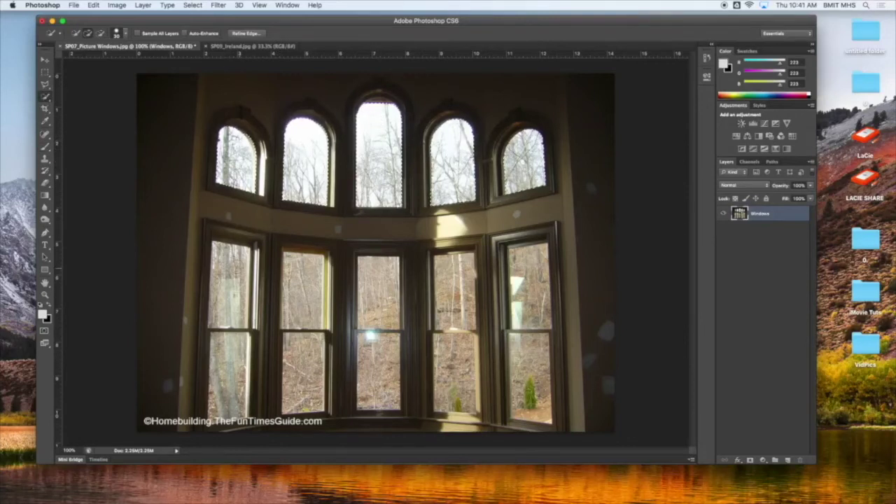
Add the upper and lower glass panes of all five lower windows to the selection and check its edges at 200%.
{"action": "left_click_drag", "start_coordinate": [231, 344], "coordinate": [247, 419]}
{"action": "left_click", "coordinate": [274, 296]}
{"action": "mouse_move", "coordinate": [378, 267]}
{"action": "left_mouse_down"}
{"action": "mouse_move", "coordinate": [364, 309]}
{"action": "mouse_move", "coordinate": [378, 336]}
{"action": "left_mouse_up"}
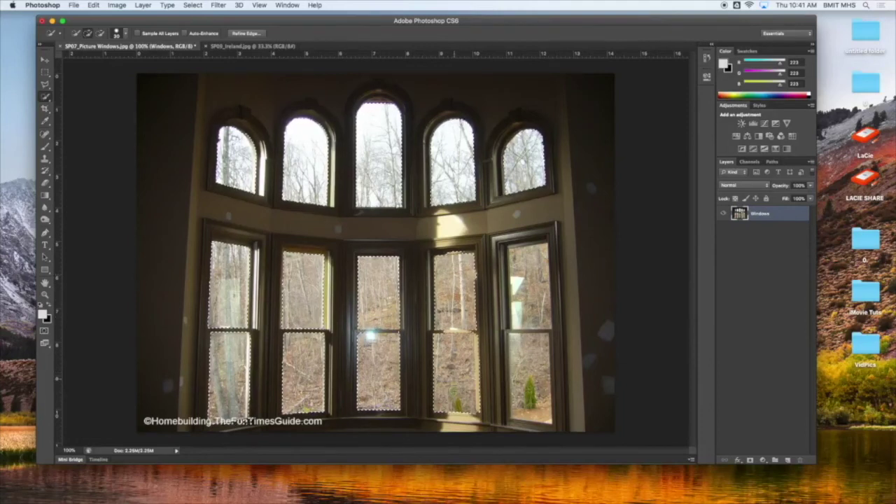
{"action": "left_click", "coordinate": [545, 310]}
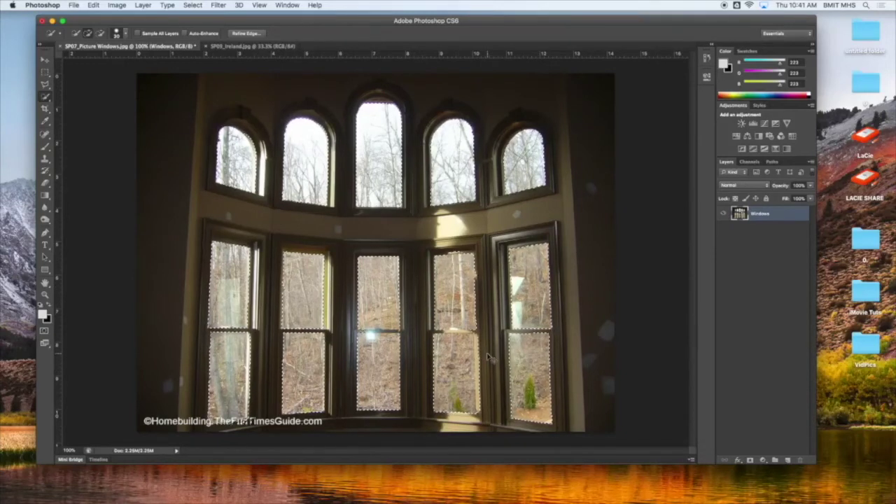
{"action": "key", "text": "super+plus"}
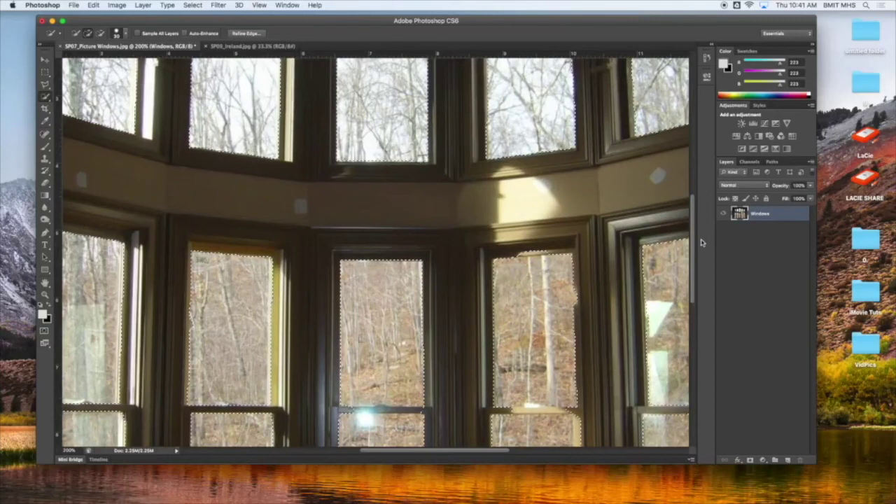
{"action": "left_click_drag", "start_coordinate": [693, 245], "coordinate": [693, 302]}
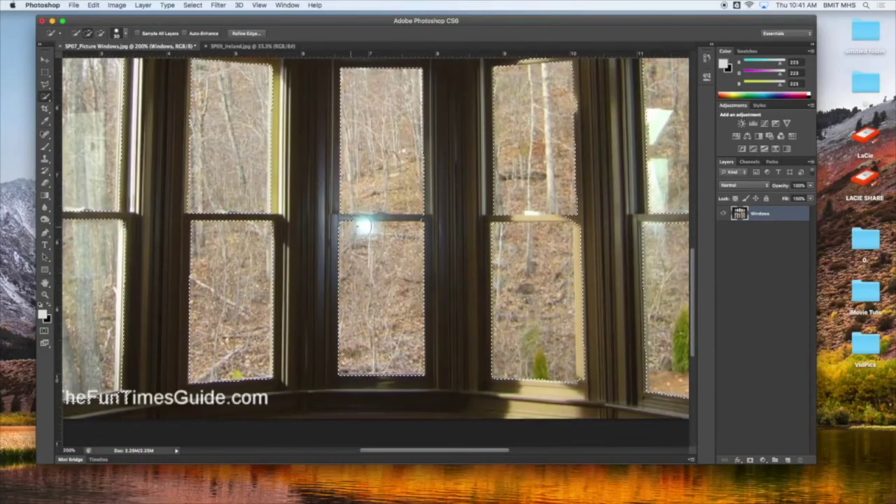
{"action": "left_click_drag", "start_coordinate": [690, 296], "coordinate": [690, 270]}
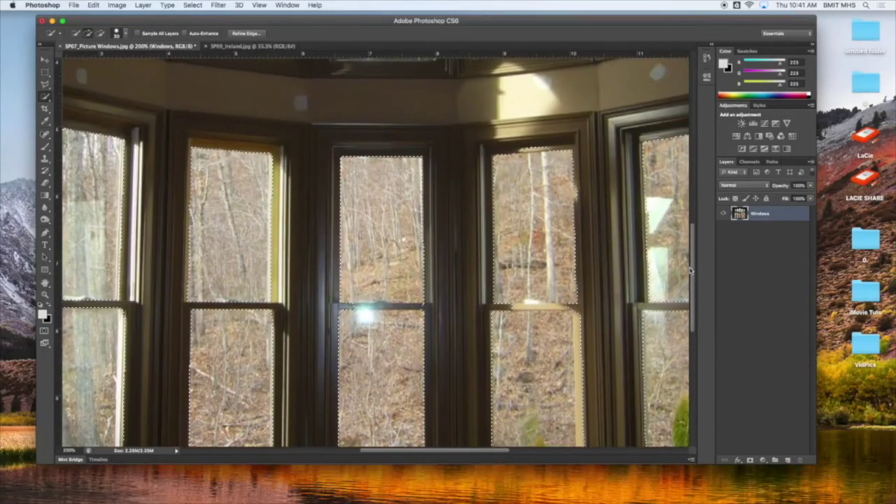
Invert the glass selection and add a layer mask to the Windows layer that hides the glass.
{"action": "key", "text": "super+minus"}
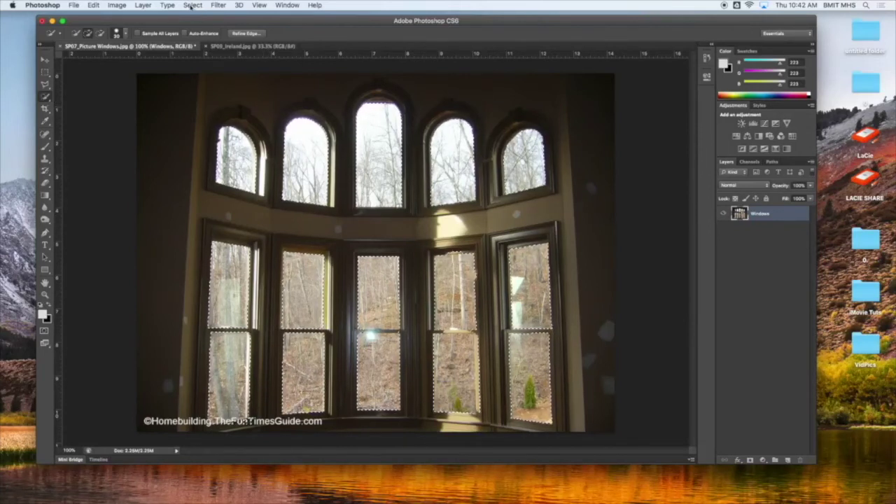
{"action": "left_click", "coordinate": [193, 6]}
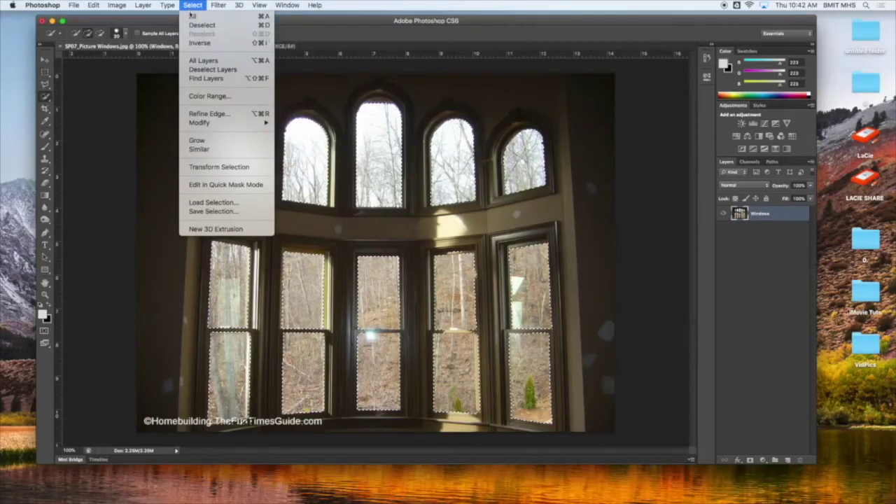
{"action": "left_click", "coordinate": [199, 43]}
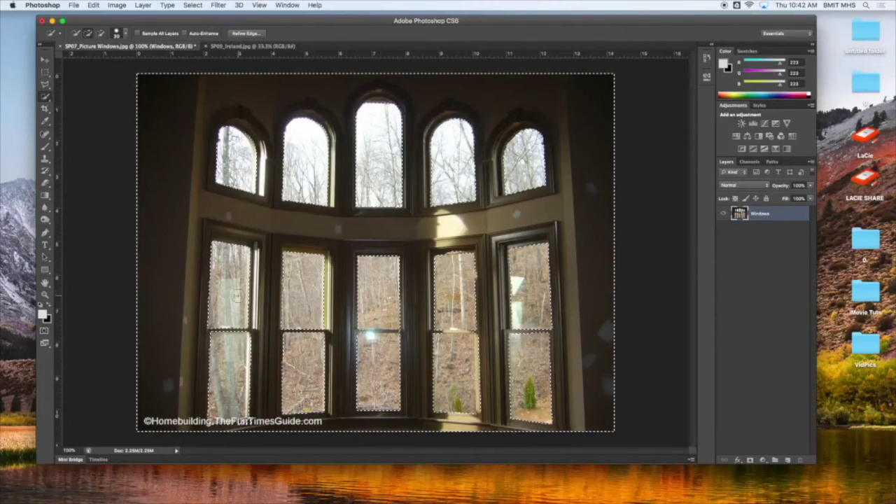
{"action": "left_click", "coordinate": [749, 461]}
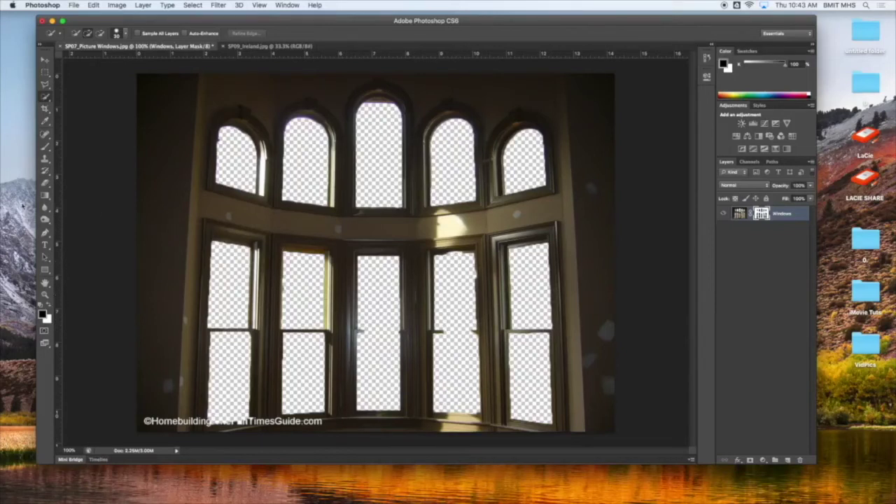
Paint white on the mask with a size 20 brush to repair the inner frame edges of the fourth and third lower windows.
{"action": "left_click", "coordinate": [44, 149]}
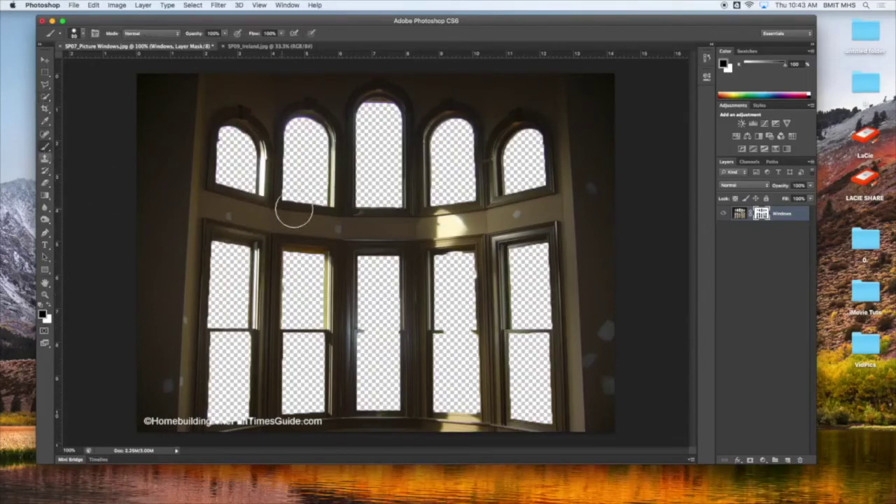
{"action": "key", "text": "bracketleft"}
{"action": "key", "text": "bracketleft"}
{"action": "key", "text": "bracketleft"}
{"action": "key", "text": "bracketleft"}
{"action": "key", "text": "bracketleft"}
{"action": "key", "text": "bracketleft"}
{"action": "key", "text": "bracketleft"}
{"action": "key", "text": "super+equal"}
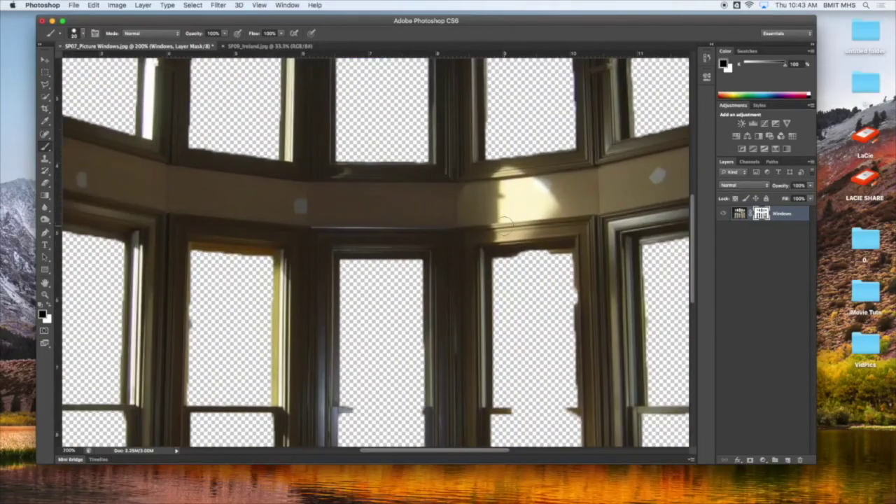
{"action": "left_click", "coordinate": [48, 309]}
{"action": "left_click_drag", "start_coordinate": [510, 251], "coordinate": [540, 246]}
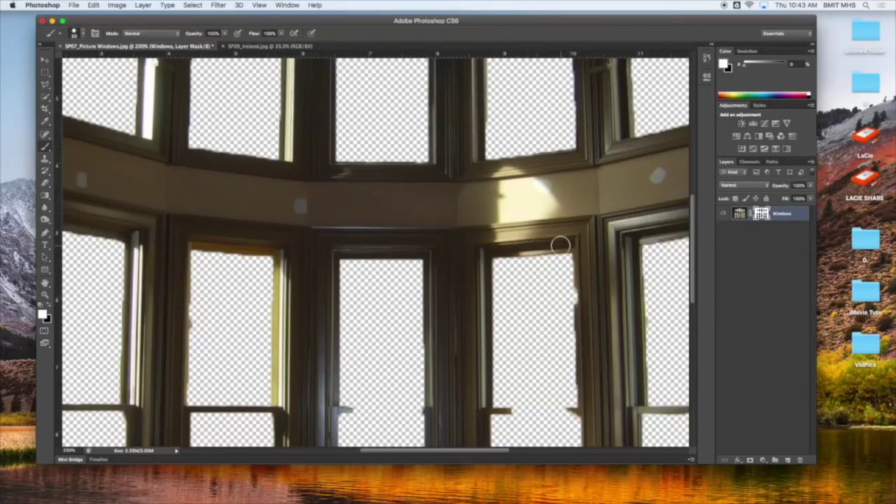
{"action": "mouse_move", "coordinate": [582, 302]}
{"action": "left_mouse_down"}
{"action": "mouse_move", "coordinate": [582, 286]}
{"action": "mouse_move", "coordinate": [586, 410]}
{"action": "left_mouse_up"}
{"action": "mouse_move", "coordinate": [434, 356]}
{"action": "left_mouse_down"}
{"action": "mouse_move", "coordinate": [434, 344]}
{"action": "mouse_move", "coordinate": [434, 390]}
{"action": "mouse_move", "coordinate": [448, 404]}
{"action": "left_mouse_up"}
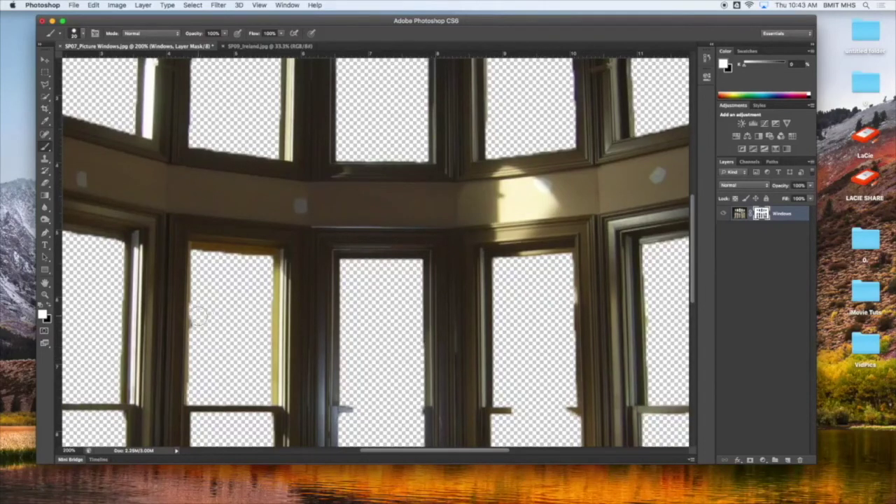
Restore the missing crossbars of the third and fourth lower windows by painting white on the mask with a size 10 brush.
{"action": "left_click", "coordinate": [49, 310]}
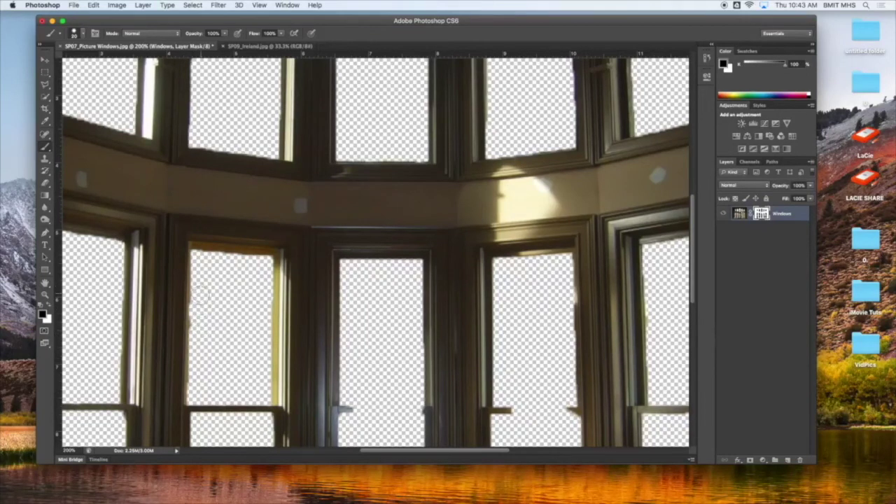
{"action": "scroll", "coordinate": [212, 323], "scroll_direction": "down", "scroll_amount": 2}
{"action": "scroll", "coordinate": [212, 324], "scroll_direction": "down", "scroll_amount": 5}
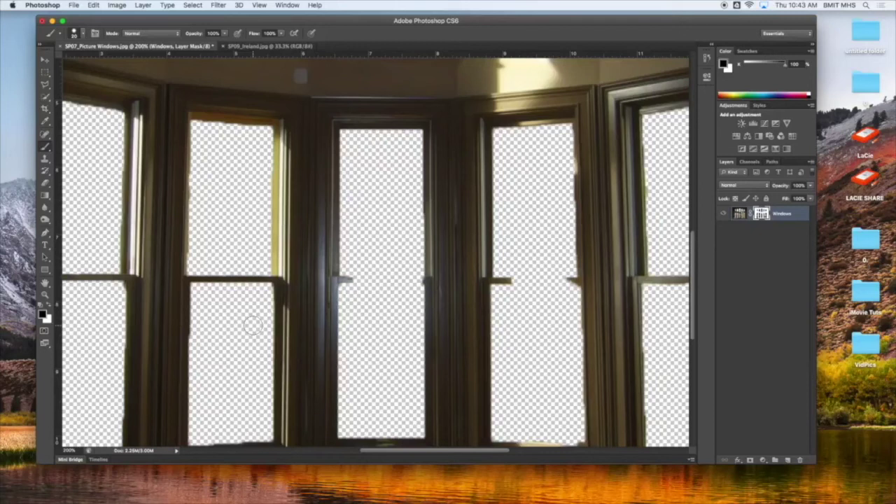
{"action": "key", "text": "bracketleft"}
{"action": "left_click", "coordinate": [49, 309]}
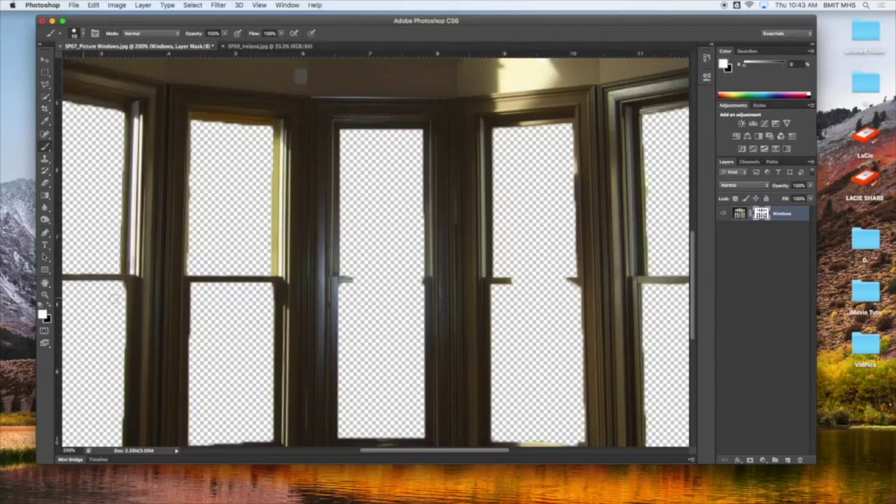
{"action": "left_click_drag", "start_coordinate": [351, 280], "coordinate": [428, 282]}
{"action": "left_click_drag", "start_coordinate": [505, 280], "coordinate": [580, 281]}
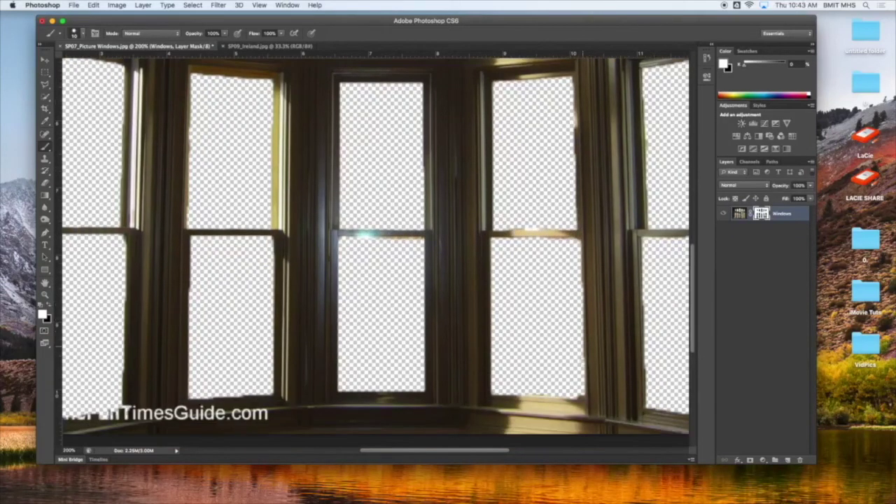
{"action": "scroll", "coordinate": [369, 301], "scroll_direction": "right", "scroll_amount": 1}
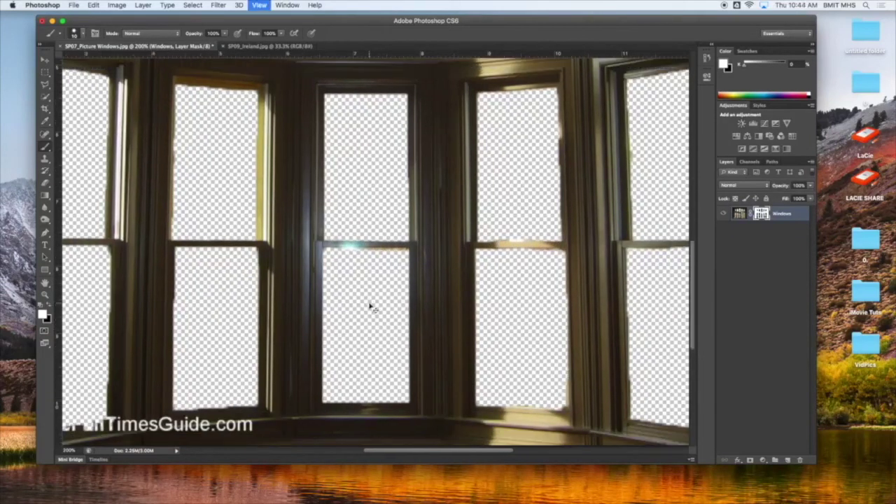
{"action": "key", "text": "super+minus"}
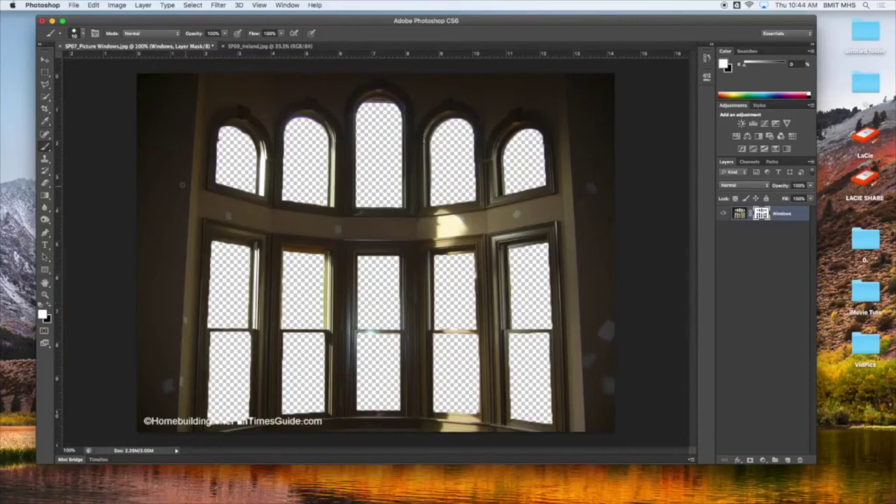
{"action": "key", "text": "super+minus"}
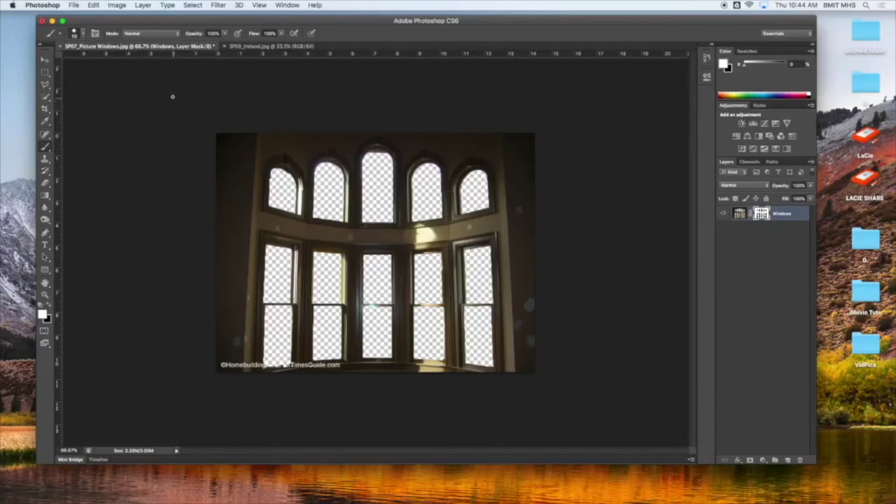
Place the file SP09_Ireland.jpg into the SP07_Picture Windows document.
{"action": "left_click", "coordinate": [263, 46]}
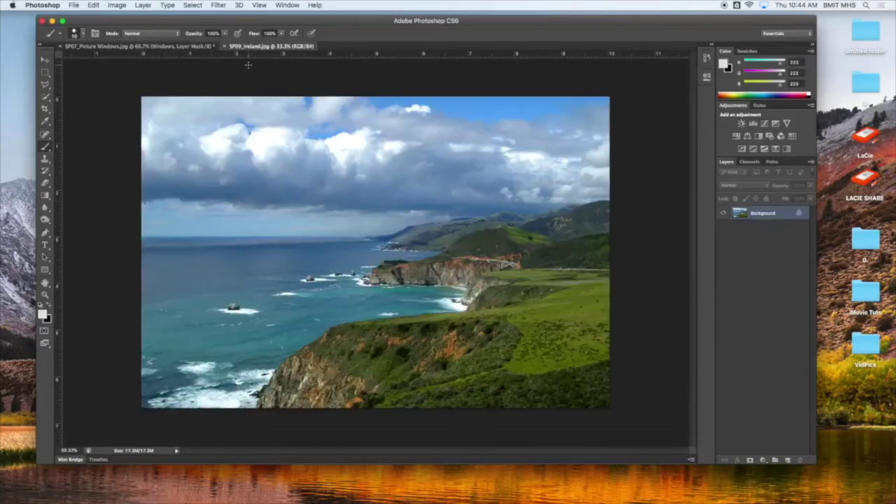
{"action": "left_click", "coordinate": [145, 49]}
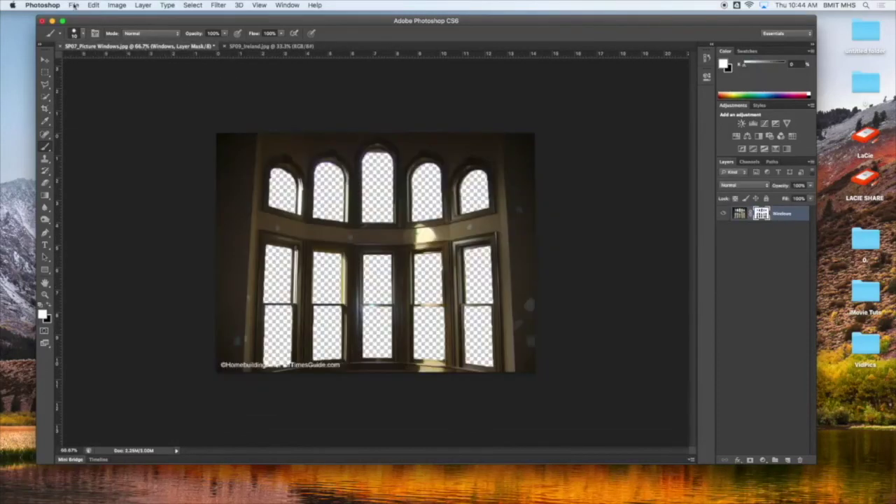
{"action": "left_click", "coordinate": [74, 5]}
{"action": "left_click", "coordinate": [92, 160]}
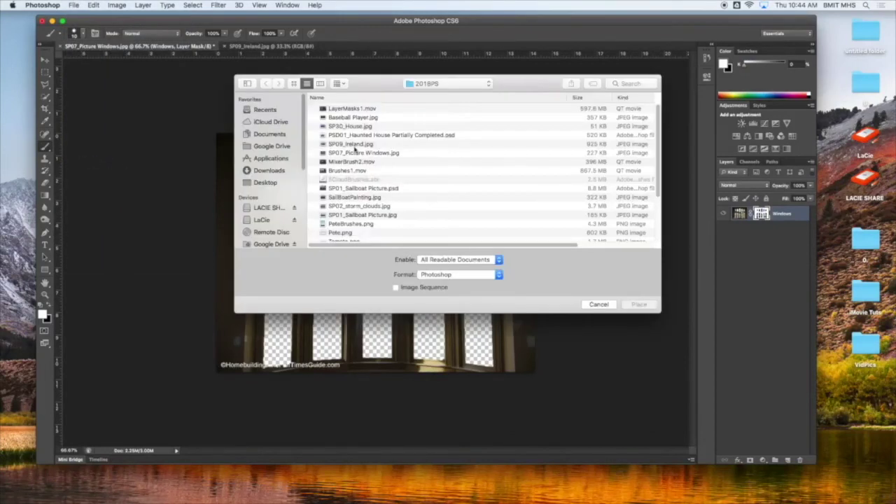
{"action": "left_click", "coordinate": [354, 147]}
{"action": "left_click", "coordinate": [642, 306]}
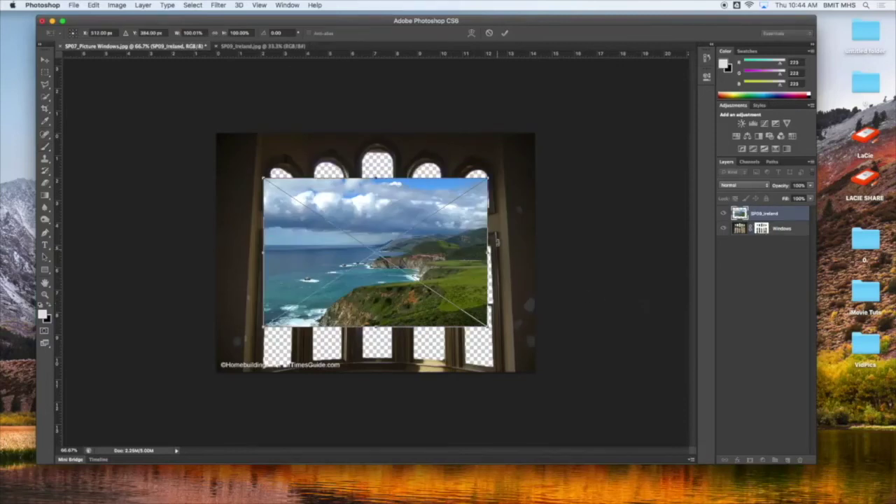
Enlarge the placed landscape until it covers all the windows, and move its layer beneath the Windows layer.
{"action": "left_click_drag", "start_coordinate": [489, 178], "coordinate": [541, 142]}
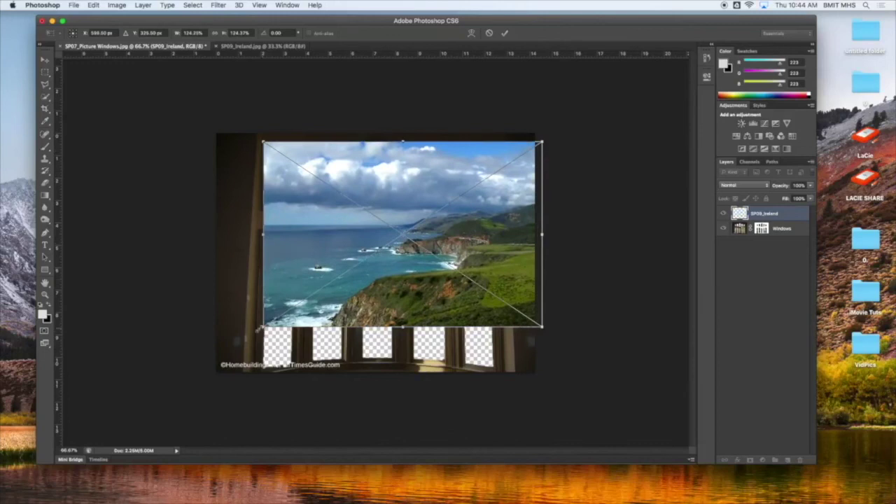
{"action": "left_click_drag", "start_coordinate": [256, 331], "coordinate": [216, 390]}
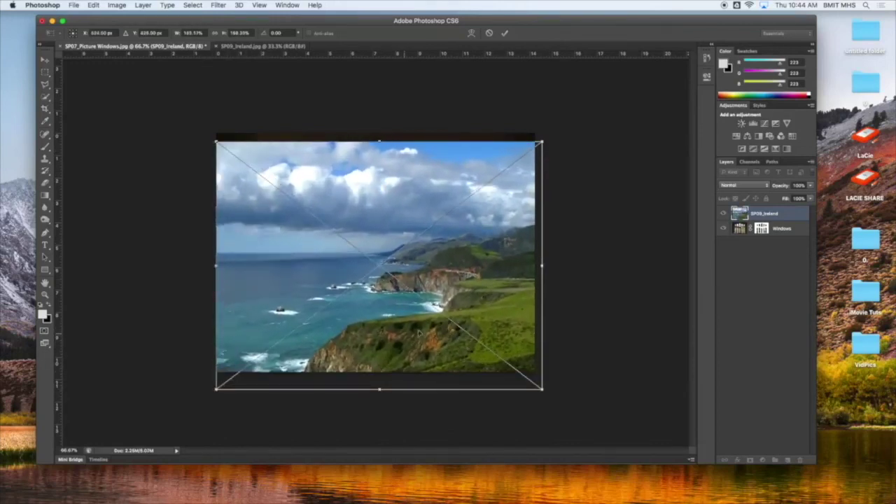
{"action": "left_click", "coordinate": [506, 34]}
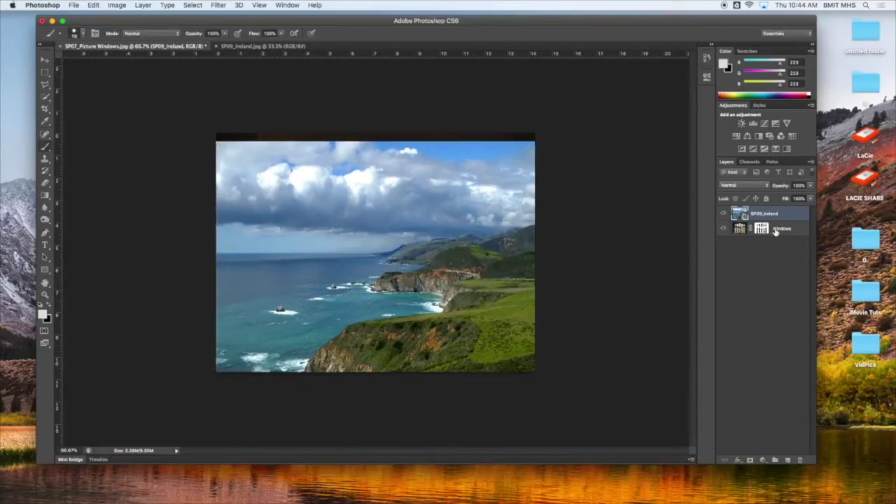
{"action": "left_click_drag", "start_coordinate": [775, 215], "coordinate": [774, 235]}
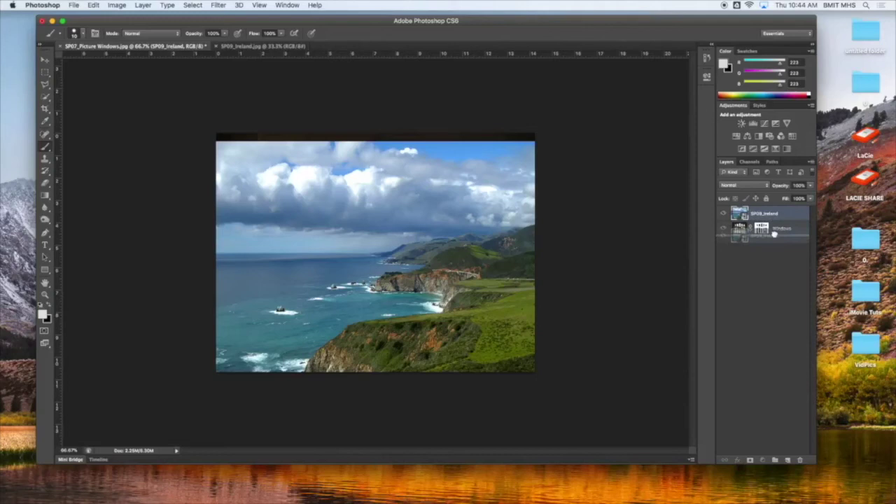
{"action": "left_click_drag", "start_coordinate": [774, 236], "coordinate": [775, 238]}
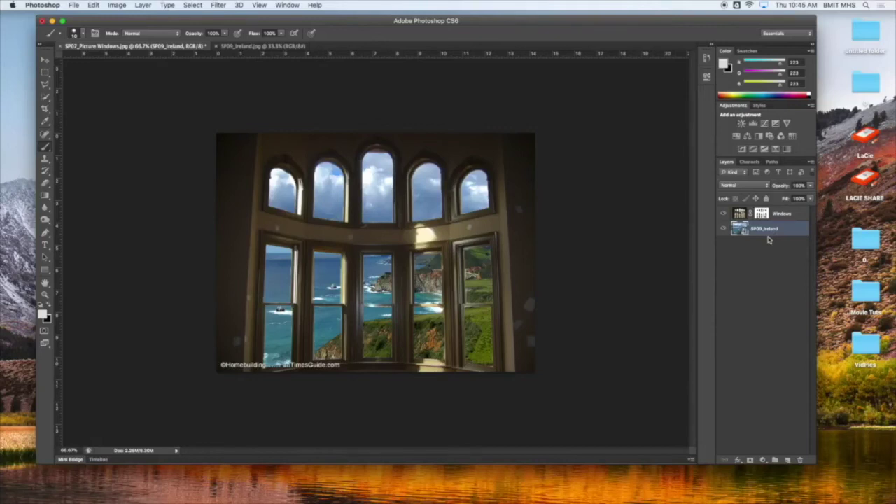
Touch up the Windows layer mask at 200%, restoring the inner frame strip beside the fourth lower window's bottom pane.
{"action": "key", "text": "super+plus"}
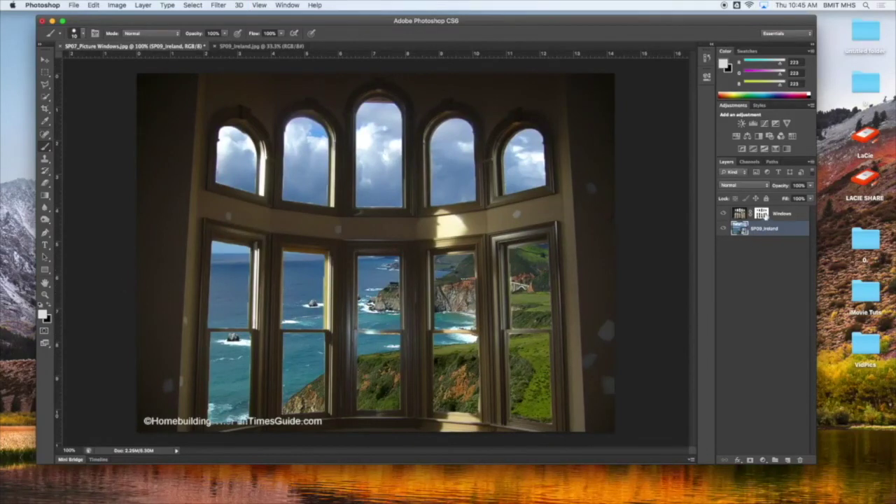
{"action": "left_click", "coordinate": [762, 213]}
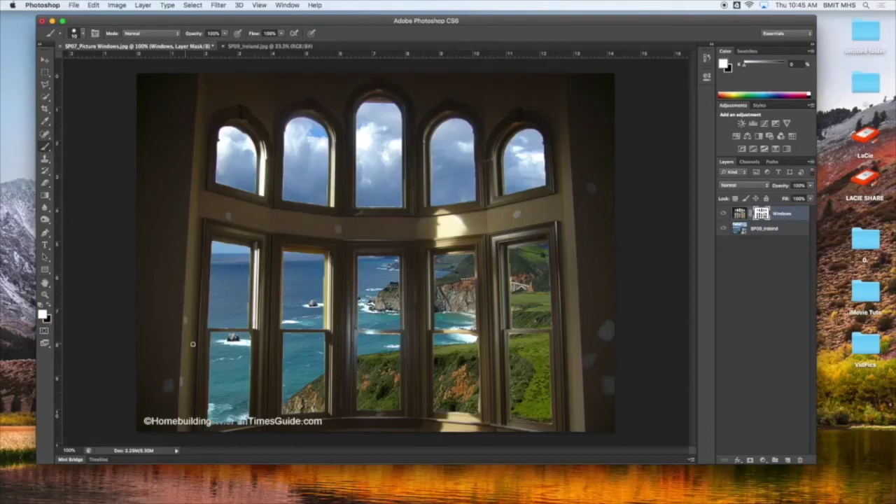
{"action": "key", "text": "super+plus"}
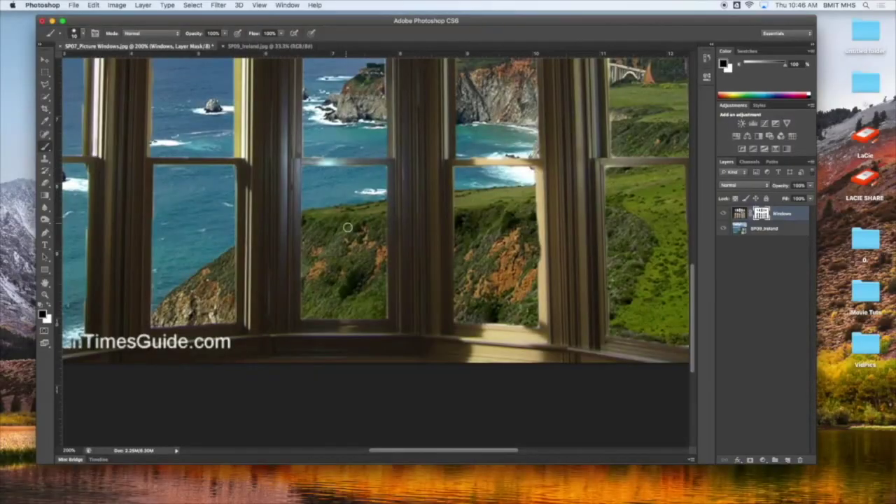
{"action": "scroll", "coordinate": [348, 230], "scroll_direction": "up", "scroll_amount": 1}
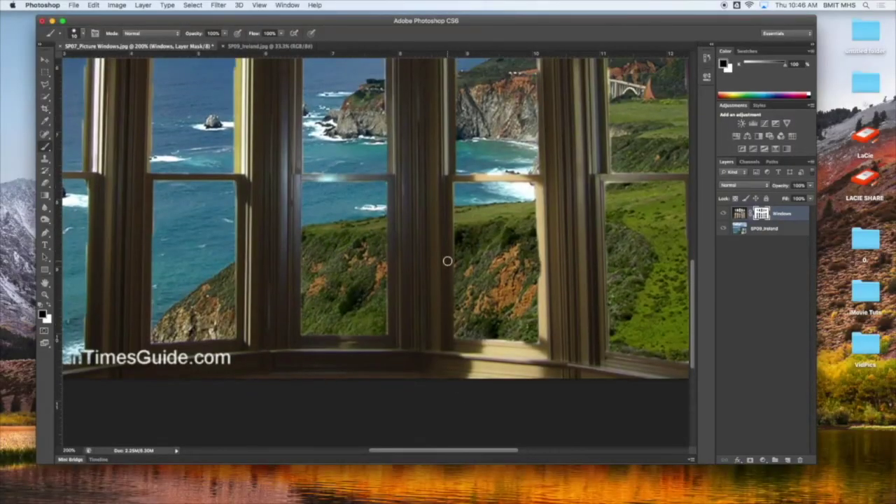
{"action": "key", "text": "super+minus"}
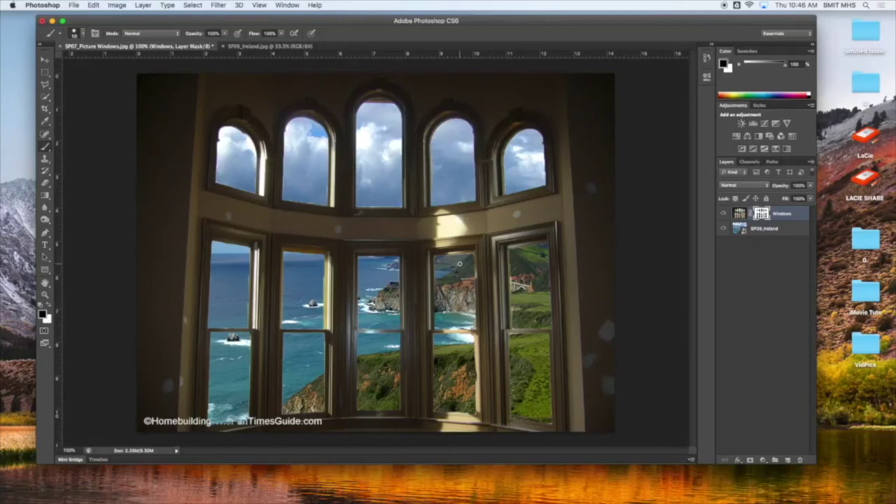
Add a Brightness/Contrast adjustment layer directly above the SP09_Ireland layer and set its brightness to -40.
{"action": "left_click", "coordinate": [738, 232]}
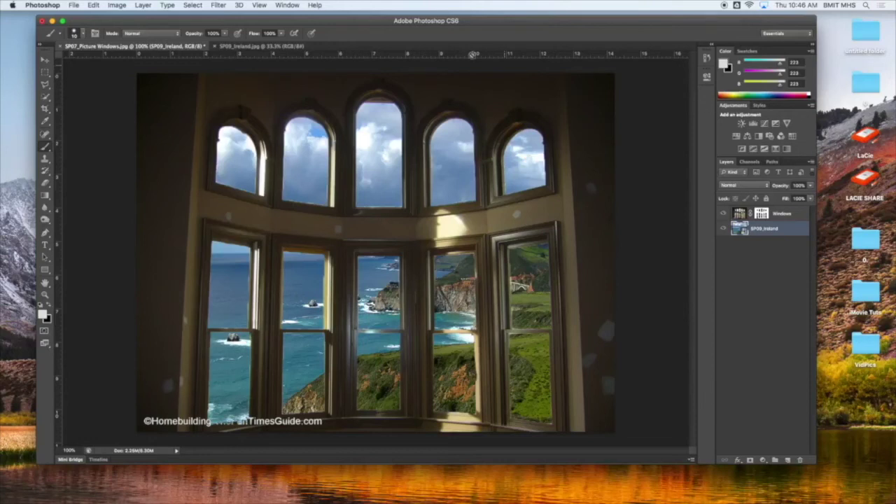
{"action": "left_click", "coordinate": [288, 6]}
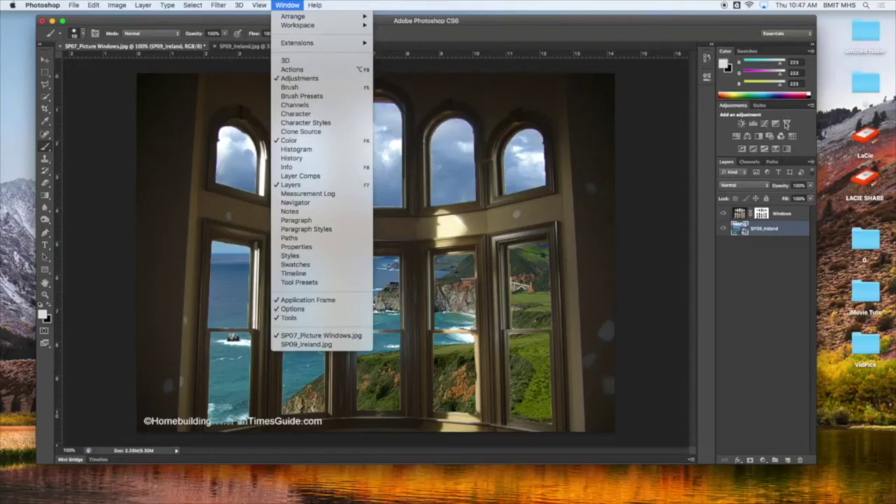
{"action": "left_click", "coordinate": [727, 126]}
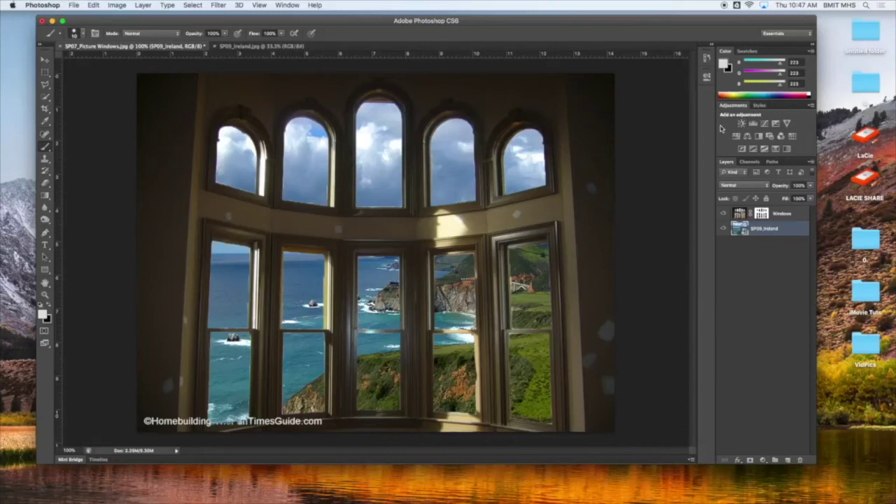
{"action": "left_click", "coordinate": [743, 124]}
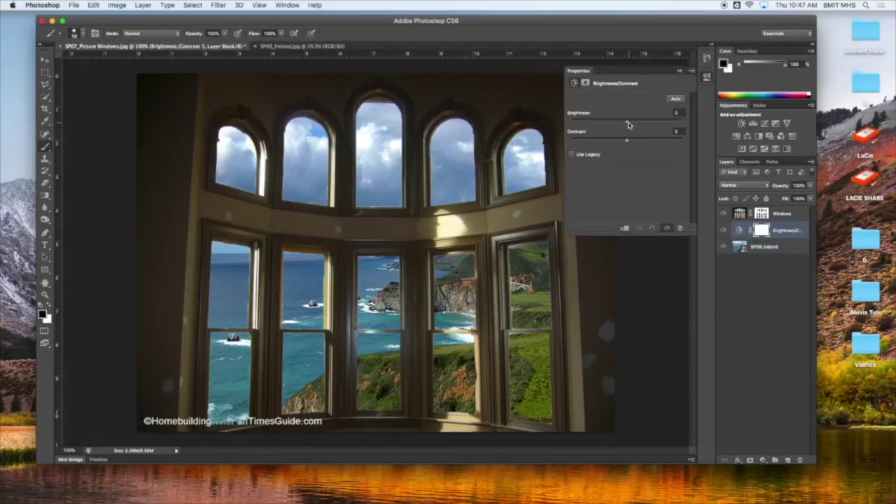
{"action": "left_click_drag", "start_coordinate": [626, 125], "coordinate": [613, 124]}
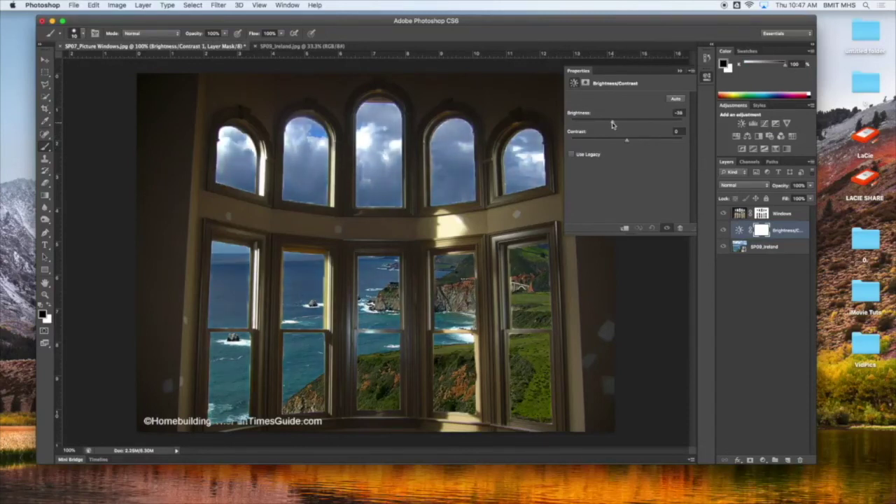
{"action": "left_click", "coordinate": [680, 113]}
{"action": "type", "text": "-40"}
{"action": "left_click", "coordinate": [679, 73]}
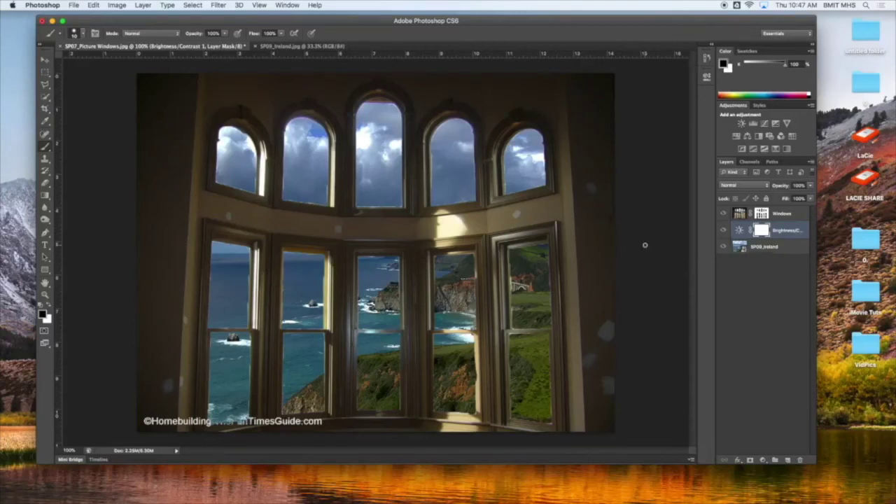
Set the Clone Stamp to a 25 px brush at 100% hardness and target the Windows layer's image instead of its mask.
{"action": "left_click", "coordinate": [46, 59]}
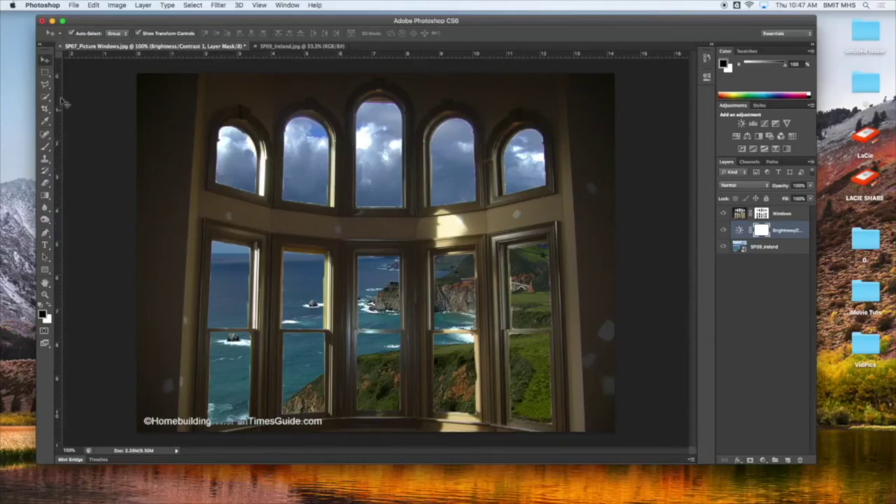
{"action": "left_click", "coordinate": [45, 159]}
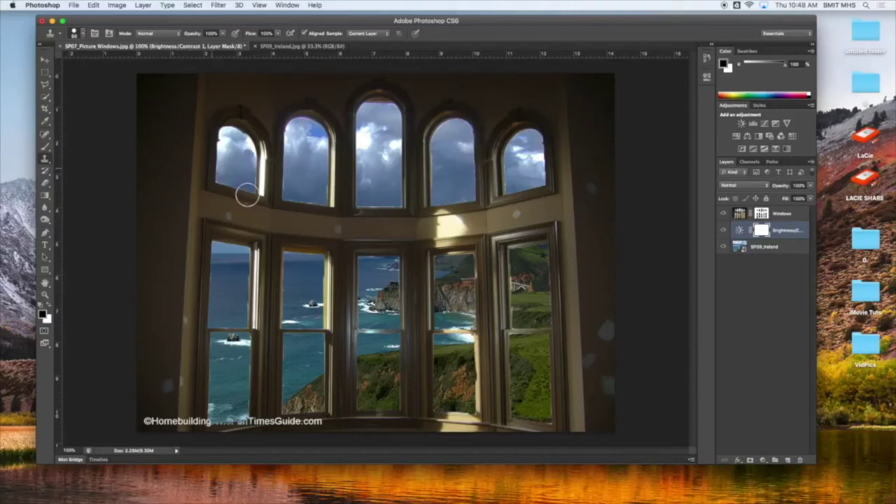
{"action": "key", "text": "bracketleft"}
{"action": "key", "text": "bracketleft"}
{"action": "left_click", "coordinate": [85, 35]}
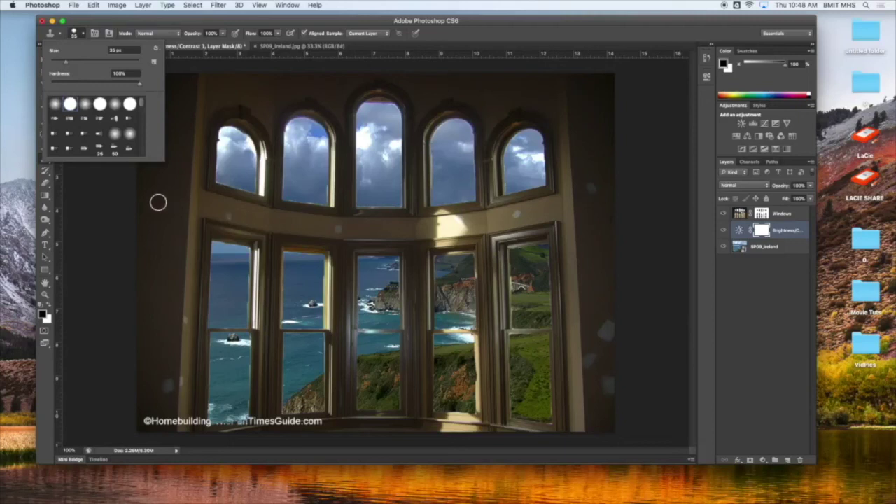
{"action": "key", "text": "alt+]"}
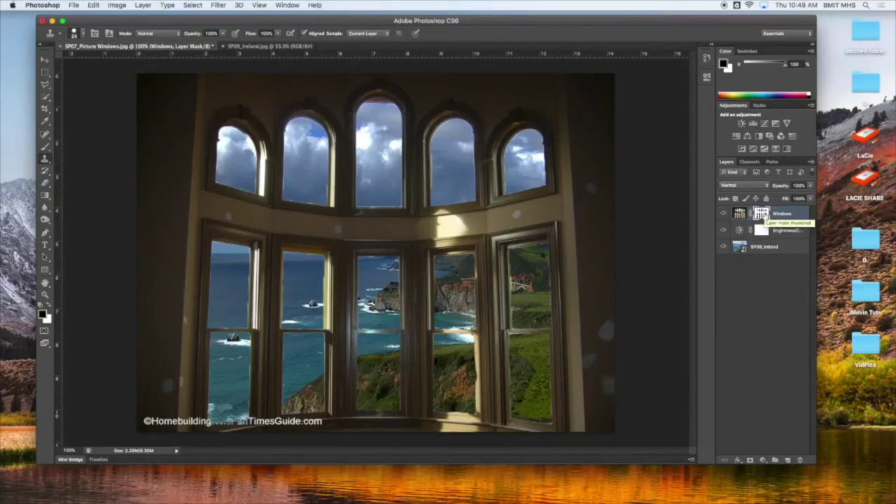
{"action": "left_click", "coordinate": [738, 214]}
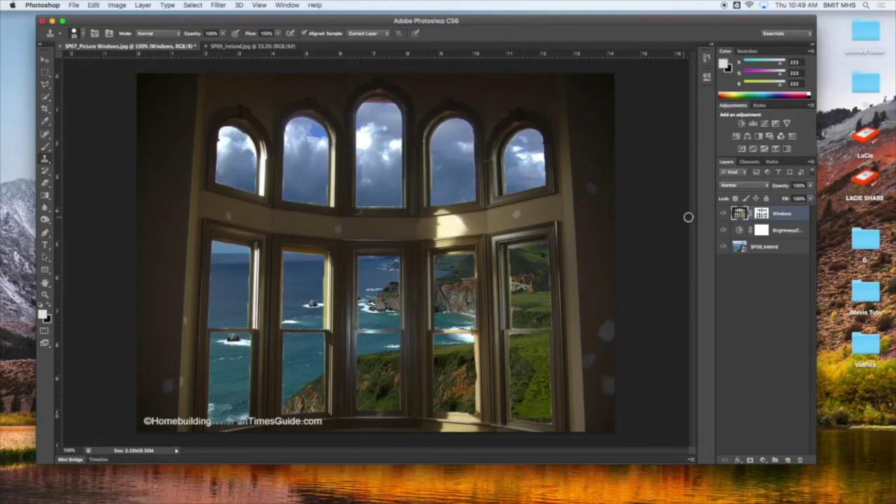
{"action": "left_click", "coordinate": [740, 215]}
Clone clean wall texture over the small light spots on the wall band between the upper and lower windows.
{"action": "left_click", "coordinate": [219, 212], "text": "alt"}
{"action": "key", "text": "alt"}
{"action": "left_click", "coordinate": [505, 216], "text": "alt"}
{"action": "left_click", "coordinate": [456, 223], "text": "alt"}
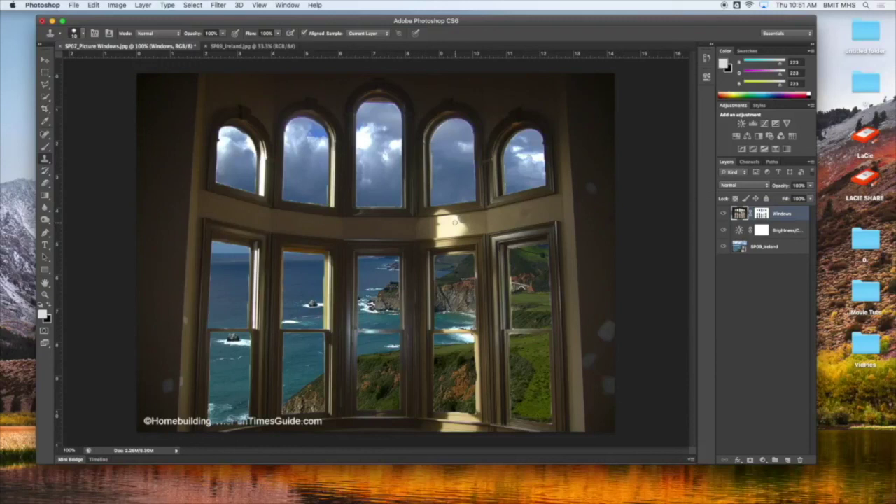
{"action": "left_click", "coordinate": [455, 222], "text": "alt"}
Enlarge the Clone Stamp brush to 30 px and clone dark wall texture over the light spots on the wall right of the windows.
{"action": "key", "text": "bracketright"}
{"action": "key", "text": "bracketright"}
{"action": "key", "text": "bracketright"}
{"action": "key", "text": "bracketright"}
{"action": "key", "text": "bracketright"}
{"action": "left_click", "coordinate": [598, 173], "text": "alt"}
{"action": "left_click", "coordinate": [606, 326]}
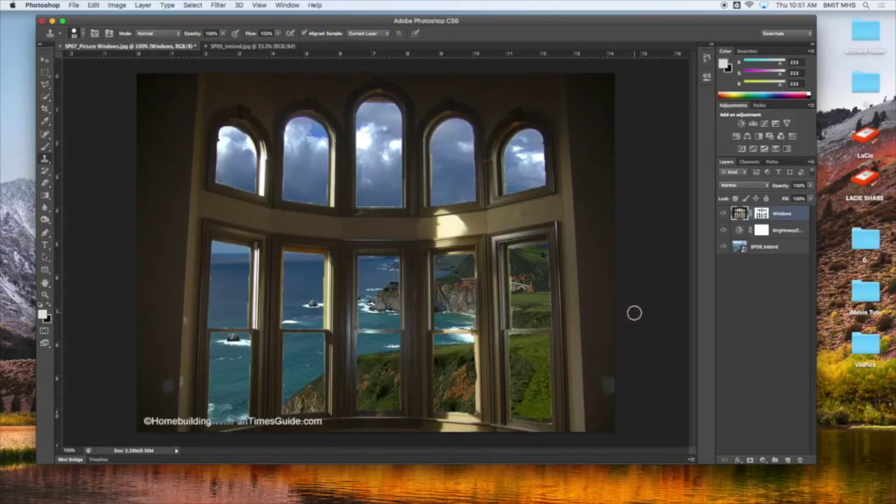